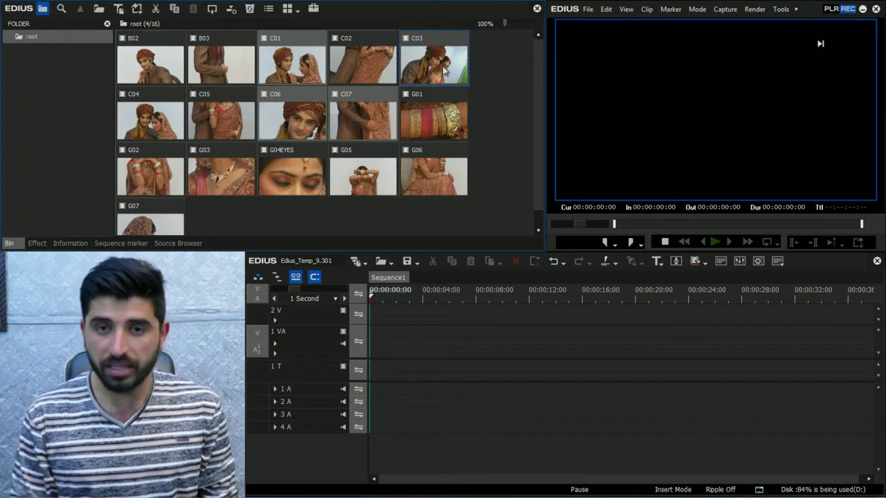
# - Place clips C01, C03, C06 and C07 one after another on the 1 VA track and preview the assembled sequence
pyautogui.hotkey('shift', 'Return')
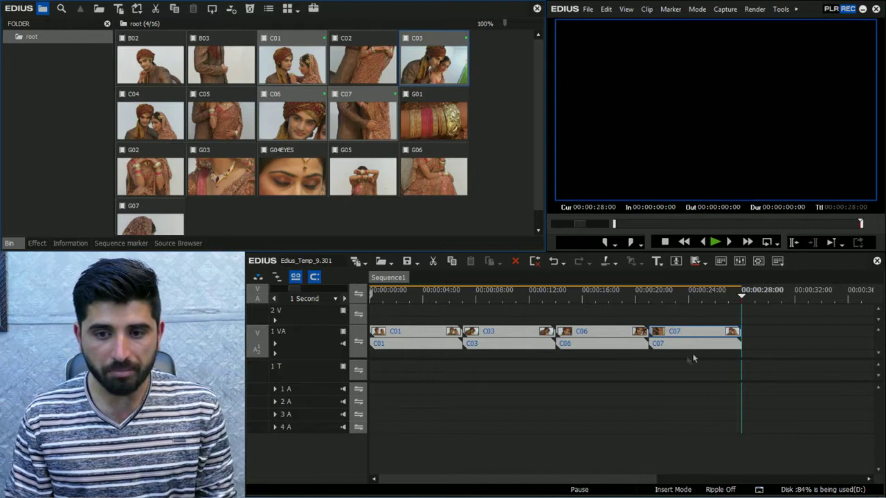
pyautogui.moveTo(733, 296); pyautogui.dragTo(609, 299)
pyautogui.press('Home')
pyautogui.press('space')
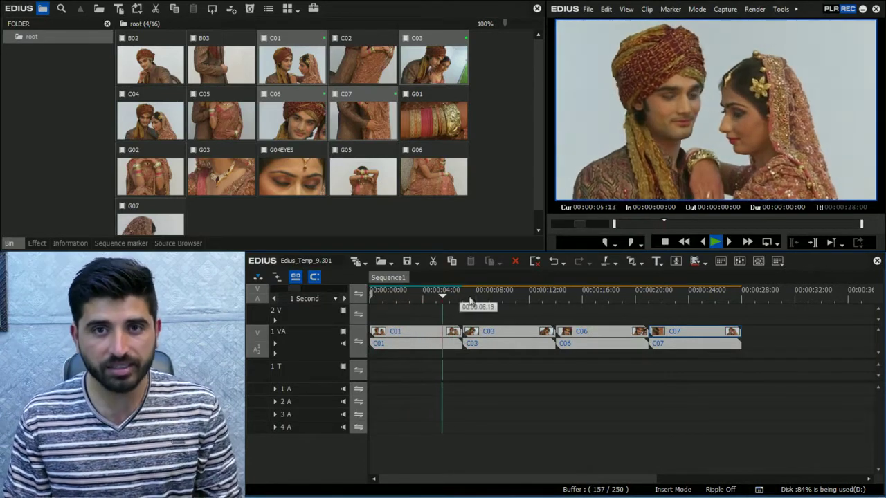
pyautogui.moveTo(493, 300); pyautogui.dragTo(724, 326)
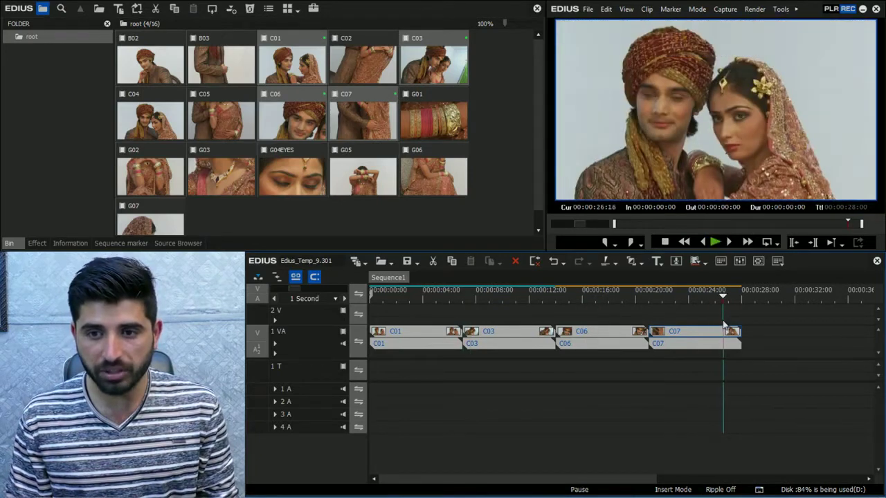
pyautogui.click(785, 330)
pyautogui.moveTo(809, 314); pyautogui.dragTo(699, 354)
pyautogui.moveTo(649, 300); pyautogui.dragTo(682, 300)
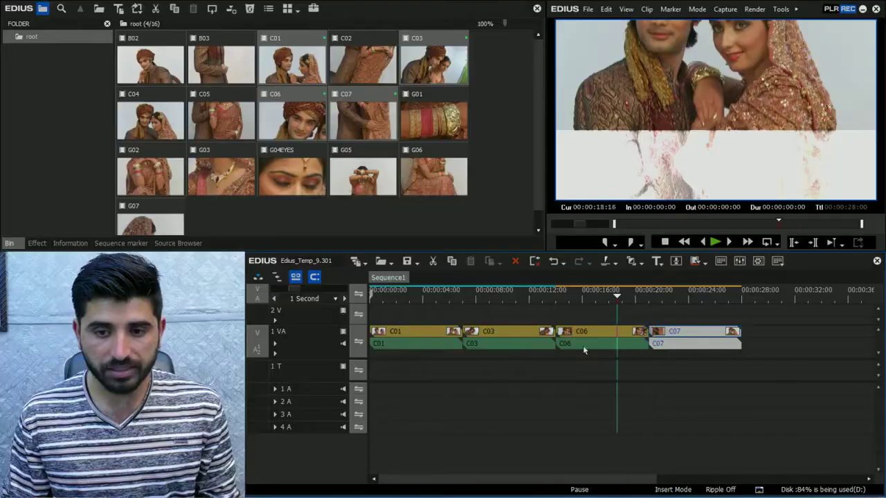
# - Apply the default transition at the C06–C07, C03–C06 and C01–C03 cuts on the 1 VA track
pyautogui.click(583, 349)
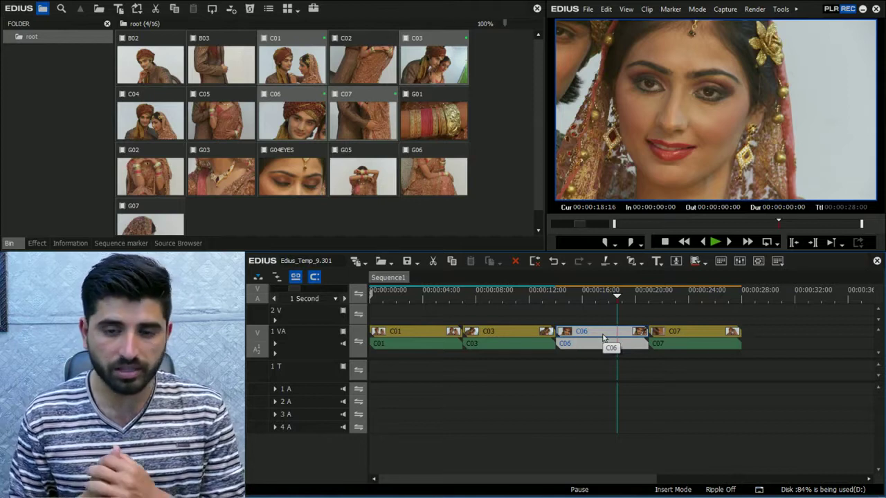
pyautogui.hotkey('ctrl', 'p')
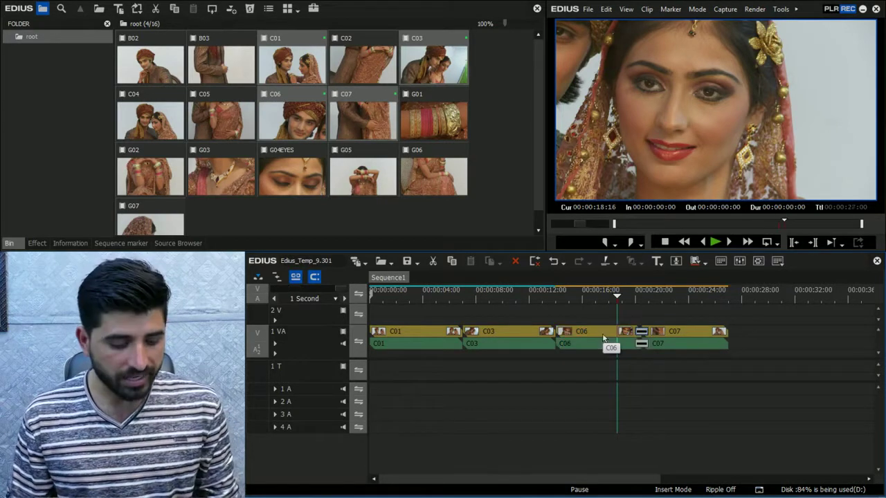
pyautogui.moveTo(578, 296); pyautogui.dragTo(557, 296)
pyautogui.click(579, 341)
pyautogui.hotkey('ctrl', 'p')
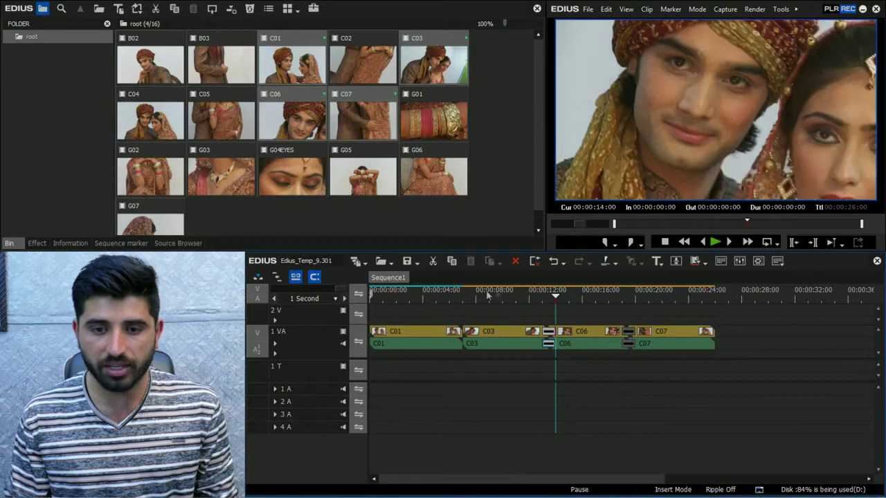
pyautogui.click(483, 342)
pyautogui.hotkey('ctrl', 'p')
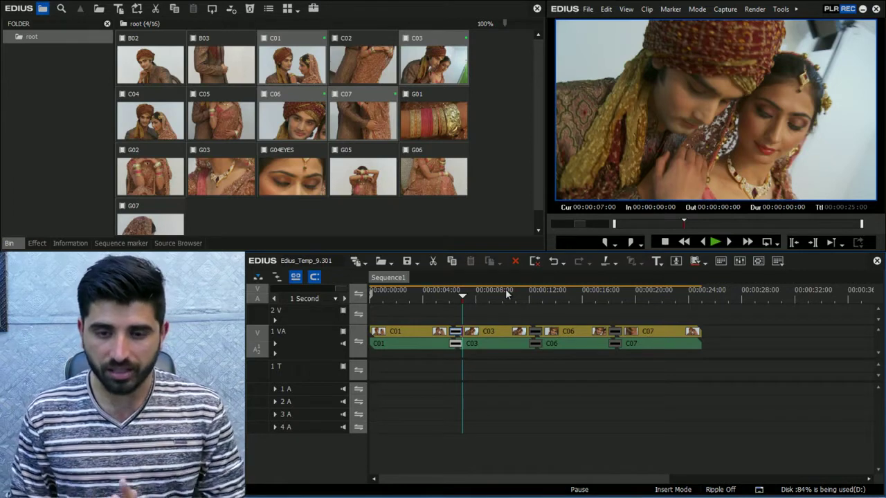
# - Add Sequence1 to the bin and nest it at the very start of the 1 VA track in a new sequence
pyautogui.rightClick(393, 279)
pyautogui.click(395, 289)
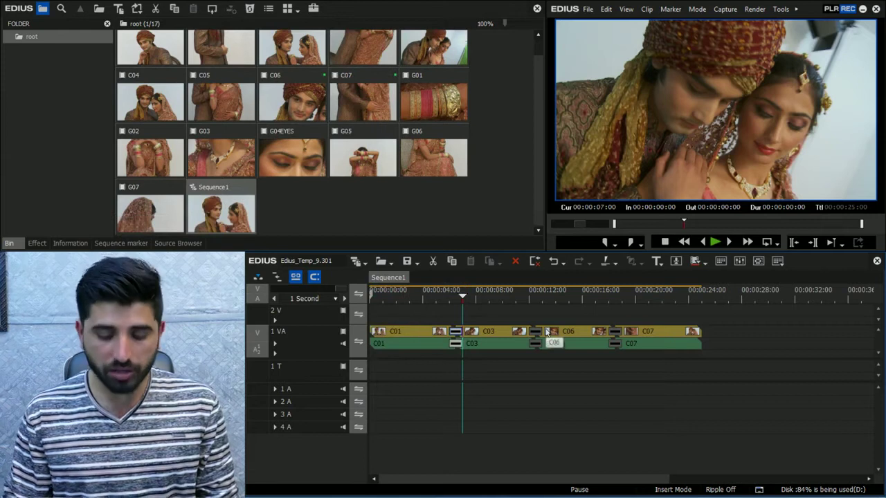
pyautogui.hotkey('shift', 'ctrl', 'n')
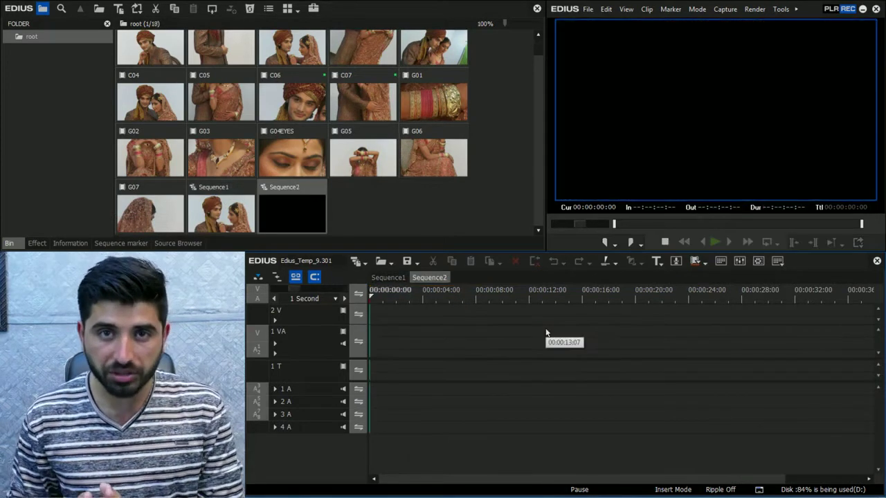
pyautogui.moveTo(223, 211); pyautogui.dragTo(484, 346)
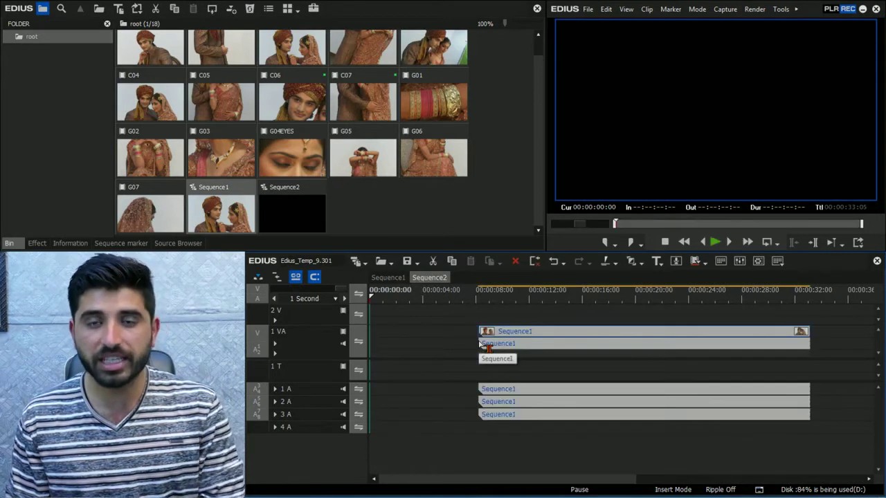
pyautogui.press('BackSpace')
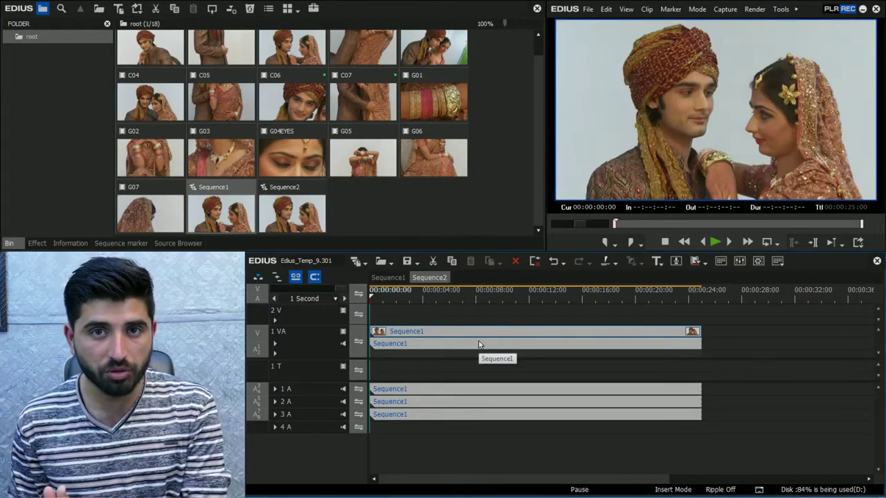
# - Rename the new sequence as Produced and close all other sequences
pyautogui.rightClick(440, 279)
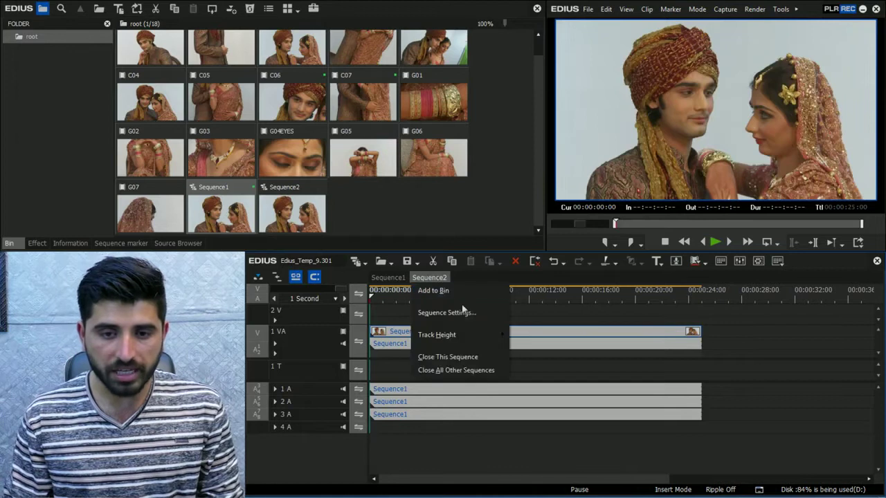
pyautogui.click(446, 313)
pyautogui.write('Prod')
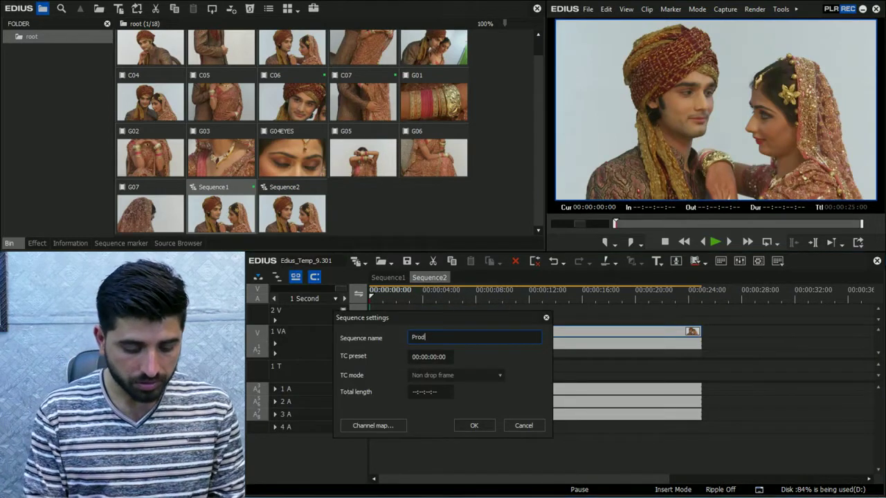
pyautogui.write('uced')
pyautogui.press('Return')
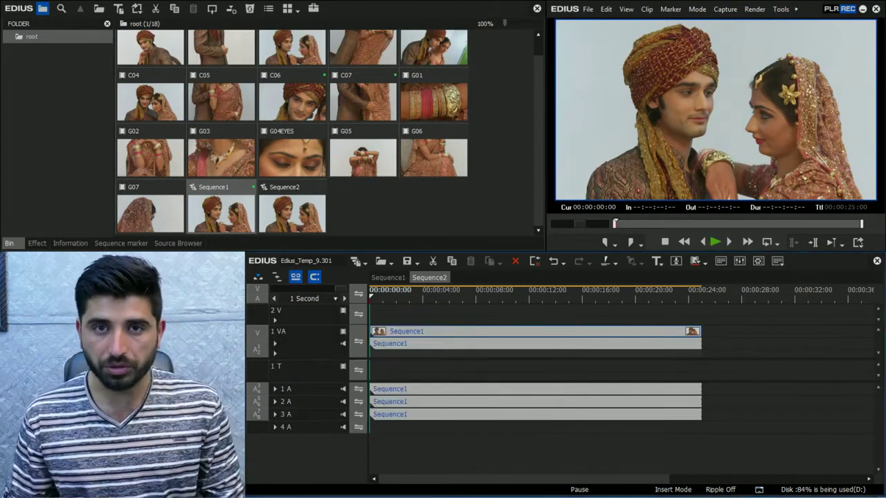
pyautogui.rightClick(426, 277)
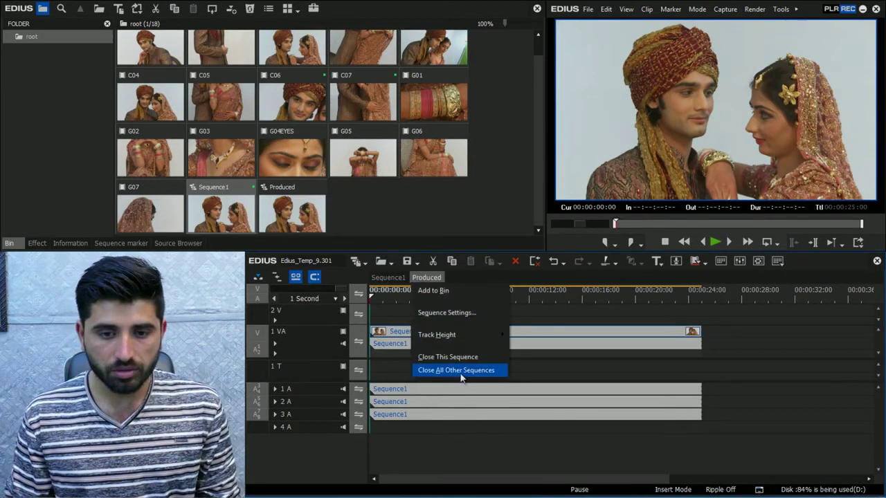
pyautogui.click(459, 370)
# - Mark the In point at the beginning and the Out point at the end of the nested Sequence1 clip
pyautogui.click(503, 295)
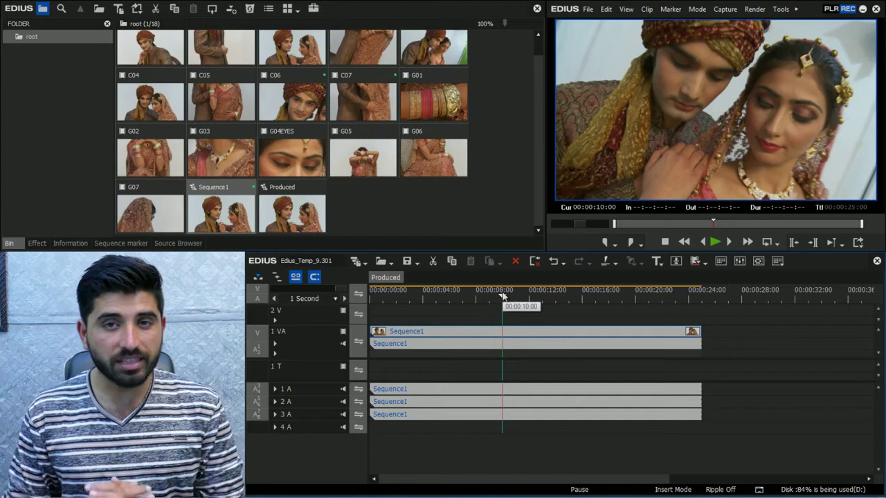
pyautogui.moveTo(503, 296); pyautogui.dragTo(490, 322)
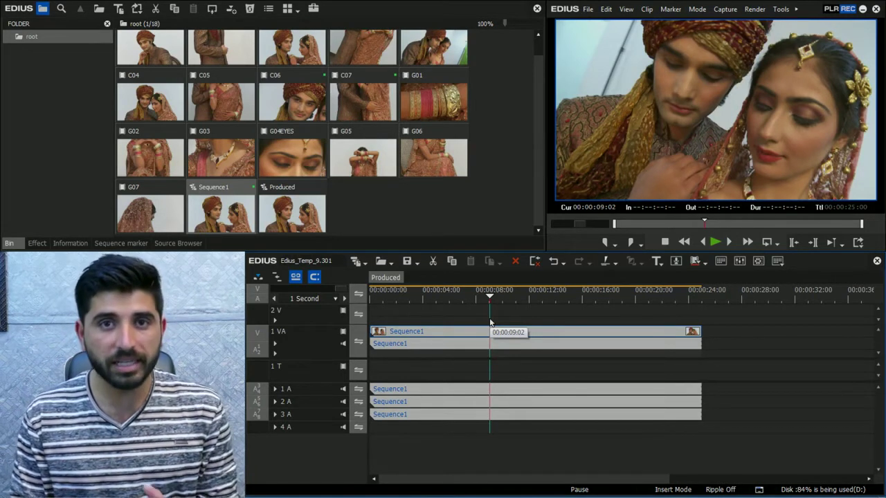
pyautogui.press('Home')
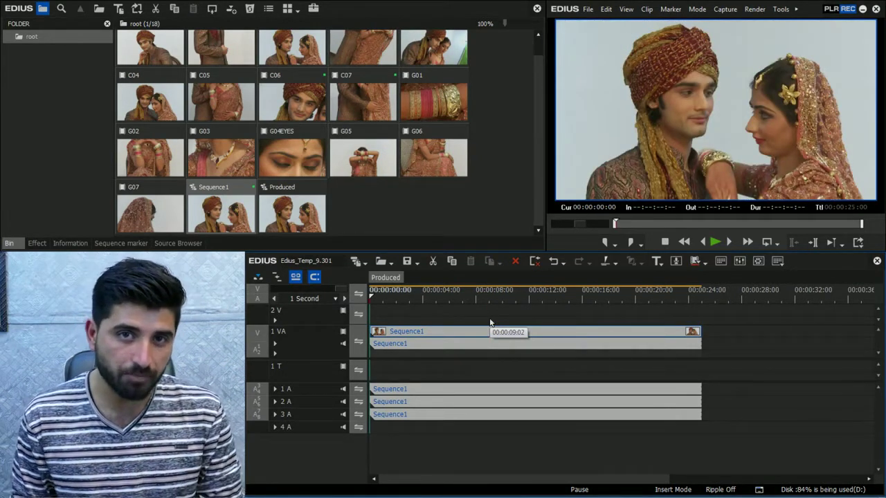
pyautogui.press('End')
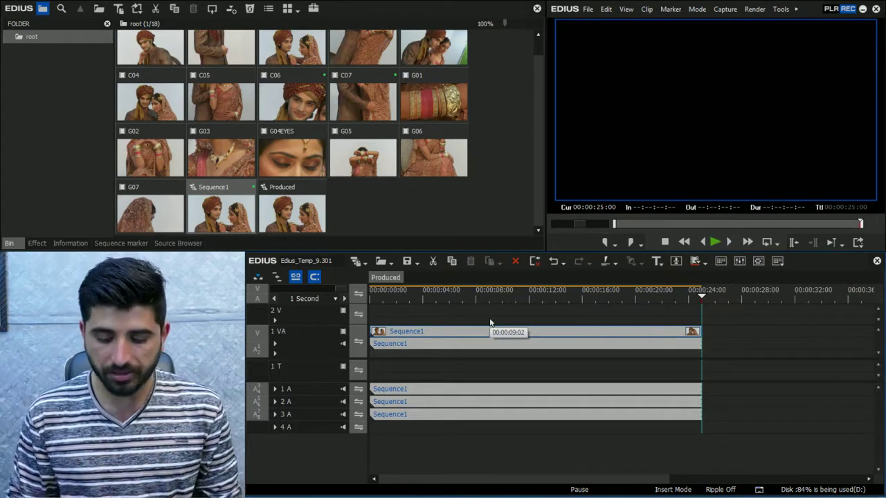
pyautogui.press('Home')
pyautogui.press('i')
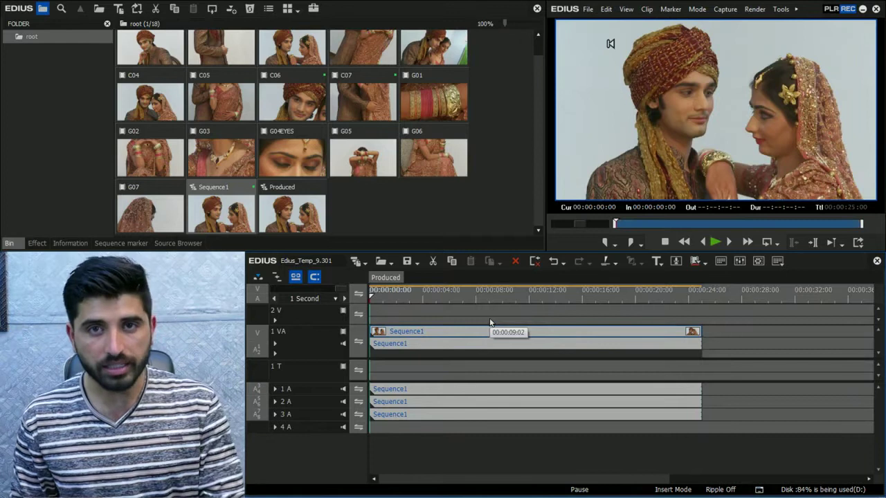
pyautogui.press('End')
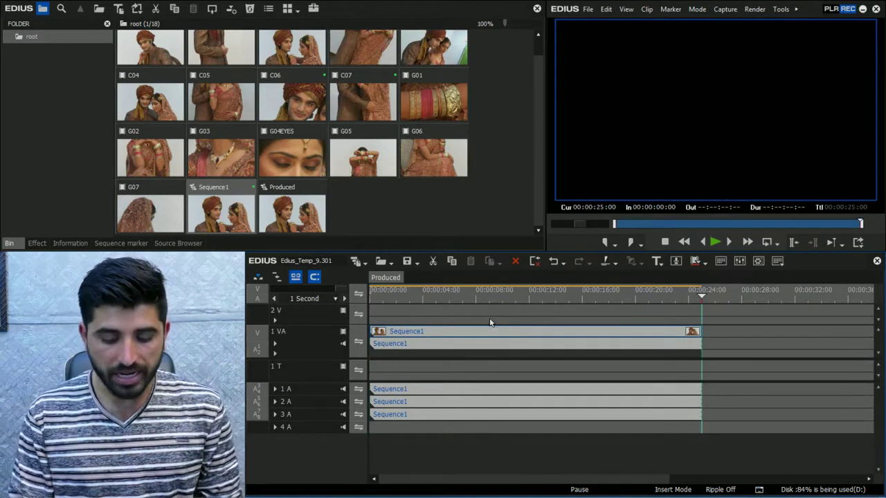
pyautogui.press('o')
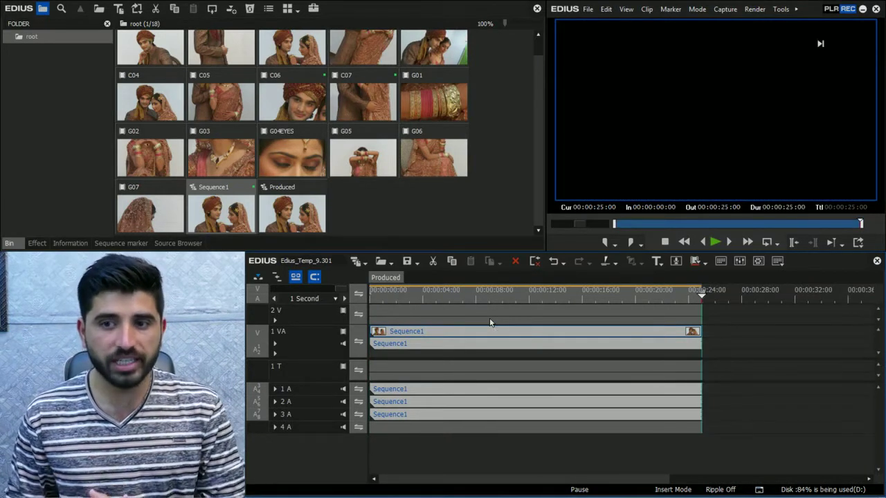
# - Mark In at 00:00:04:00 and Out at 00:00:19:15, and try placing the Out point ahead of the In point
pyautogui.click(441, 294)
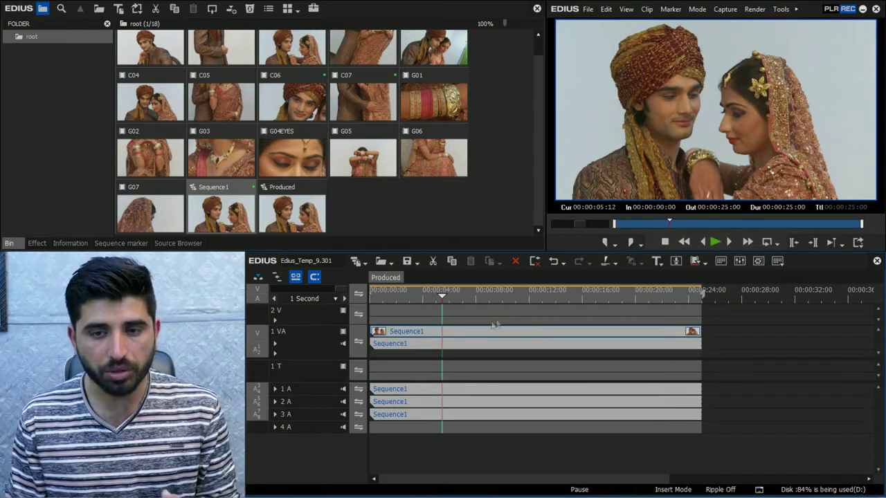
pyautogui.click(423, 295)
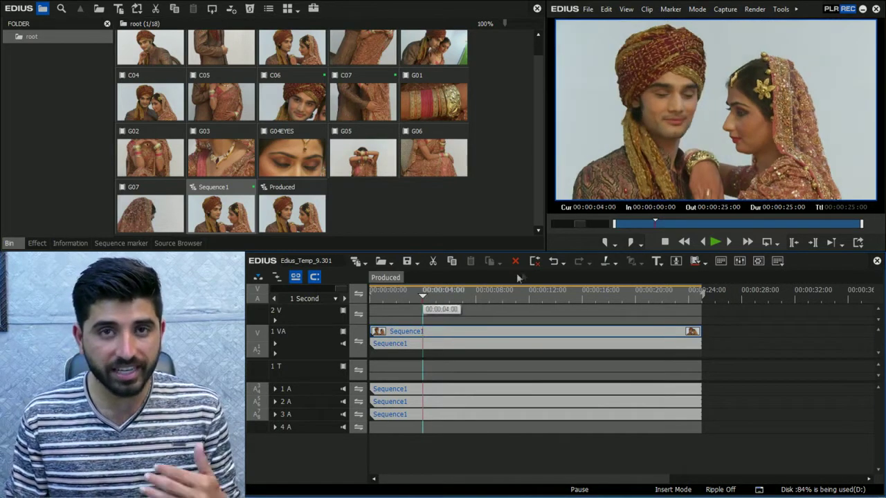
pyautogui.click(605, 244)
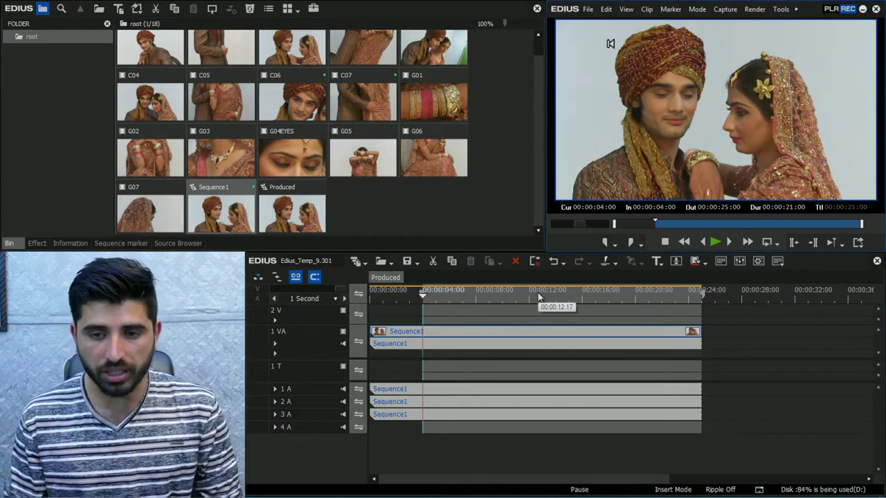
pyautogui.click(629, 296)
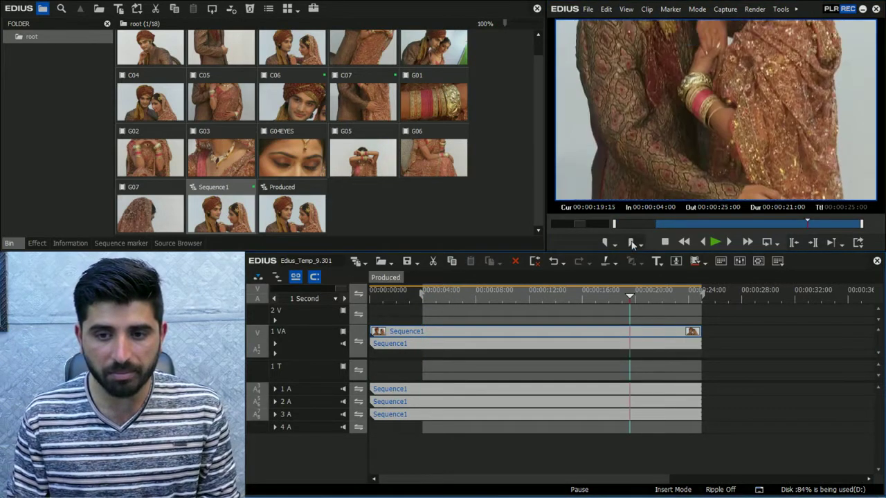
pyautogui.click(631, 242)
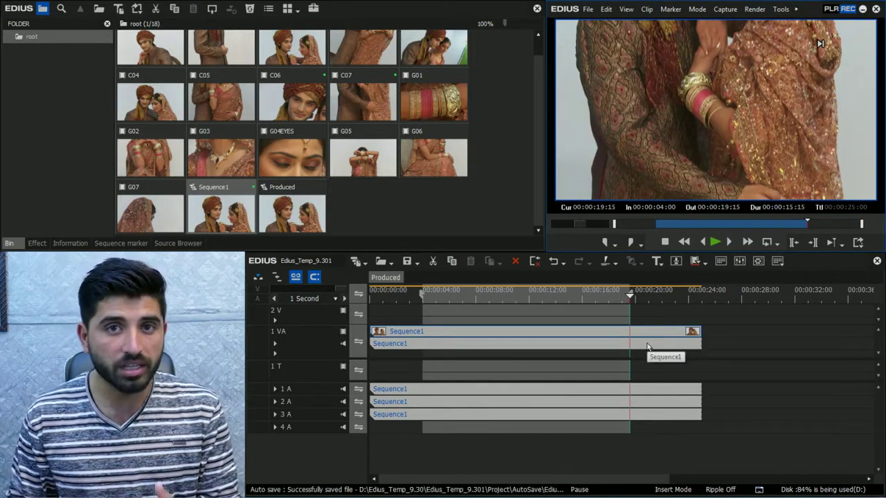
pyautogui.click(383, 296)
pyautogui.click(632, 244)
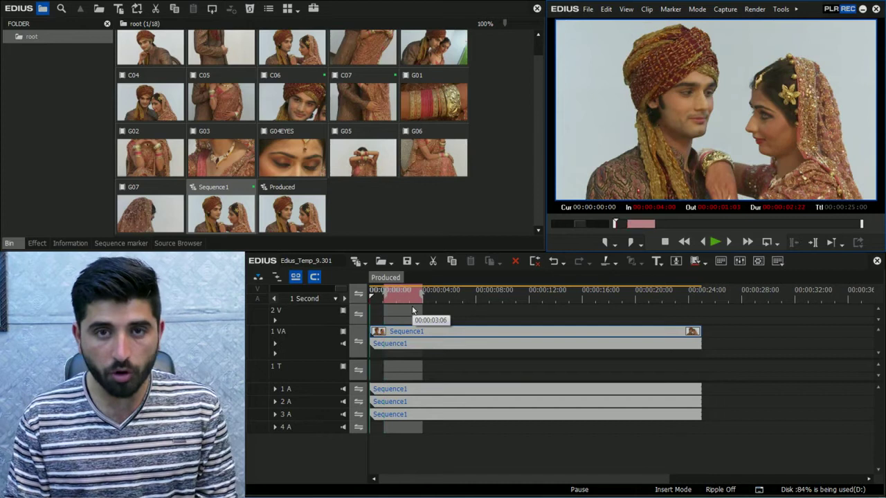
# - Reset the export range with In at 00:00:00:00 and Out at the end of the sequence, 00:00:25:00
pyautogui.hotkey('alt', 'i')
pyautogui.press('End')
pyautogui.press('o')
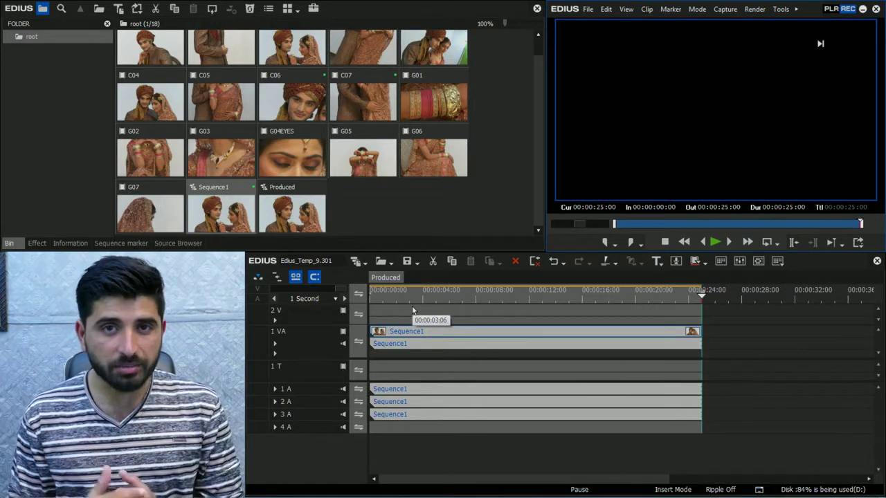
pyautogui.hotkey('ctrl', 'F11')
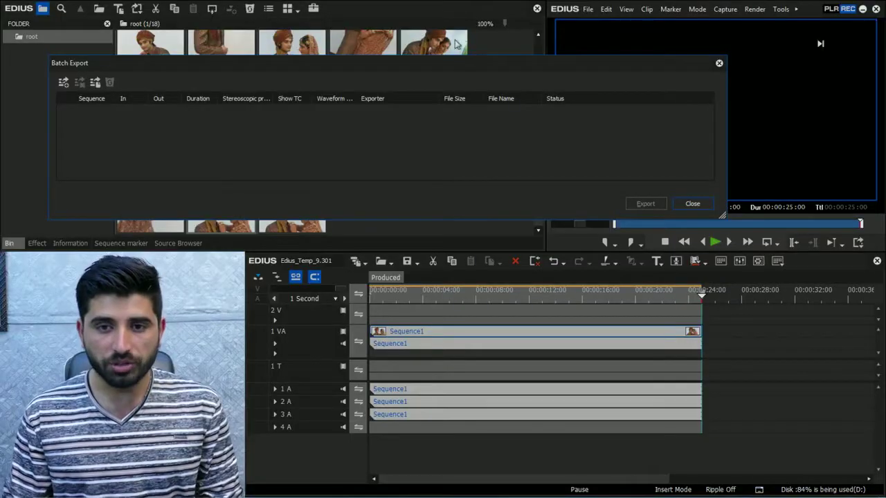
pyautogui.moveTo(457, 63); pyautogui.dragTo(508, 173)
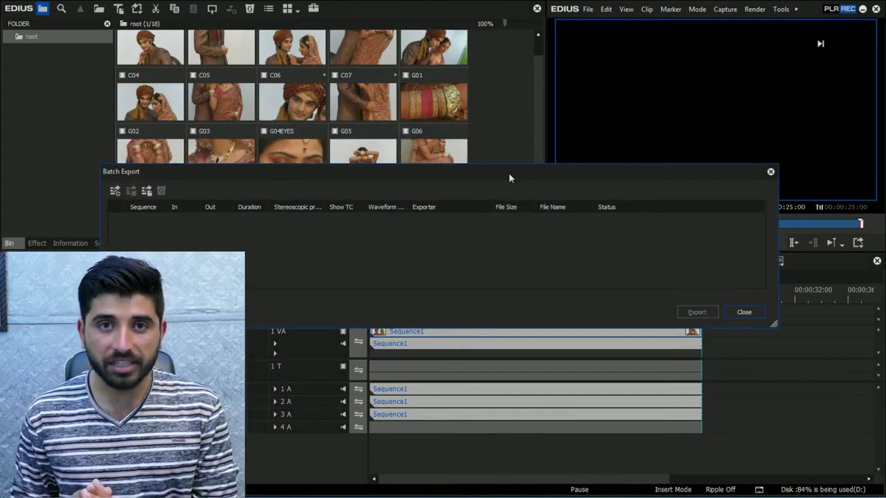
pyautogui.click(752, 312)
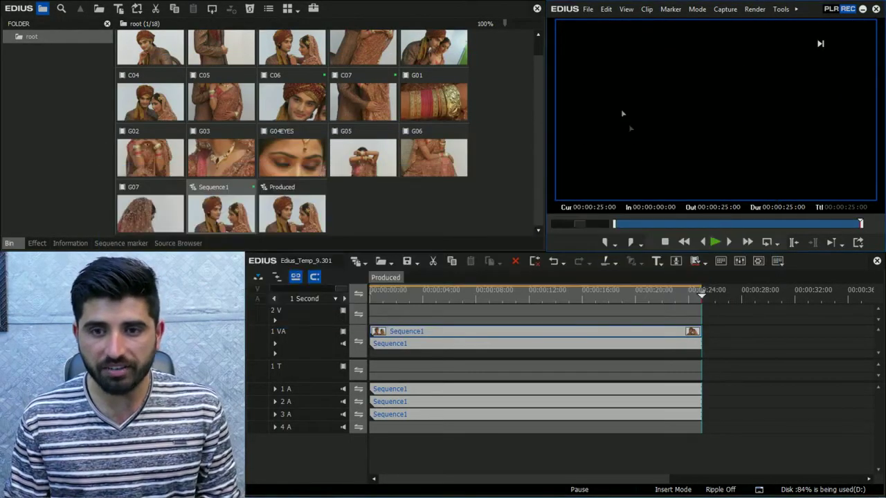
# - Open the Batch Export window and move it clear of the timeline
pyautogui.click(587, 9)
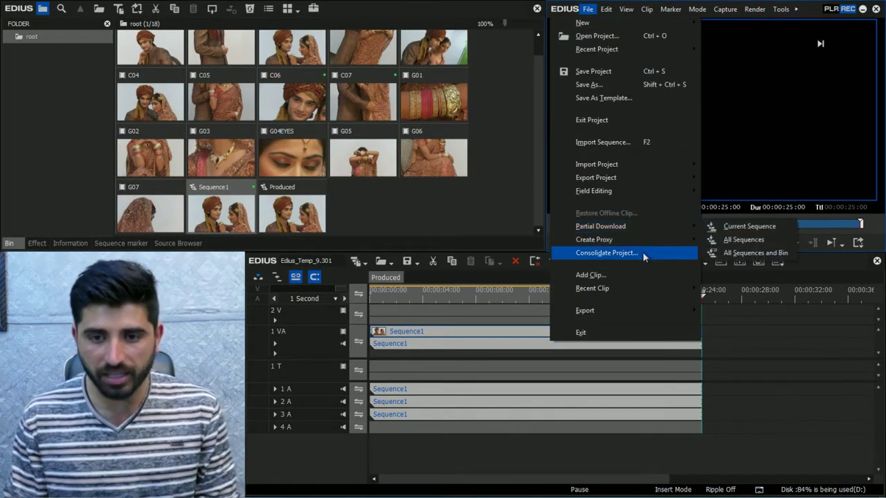
pyautogui.moveTo(645, 315)
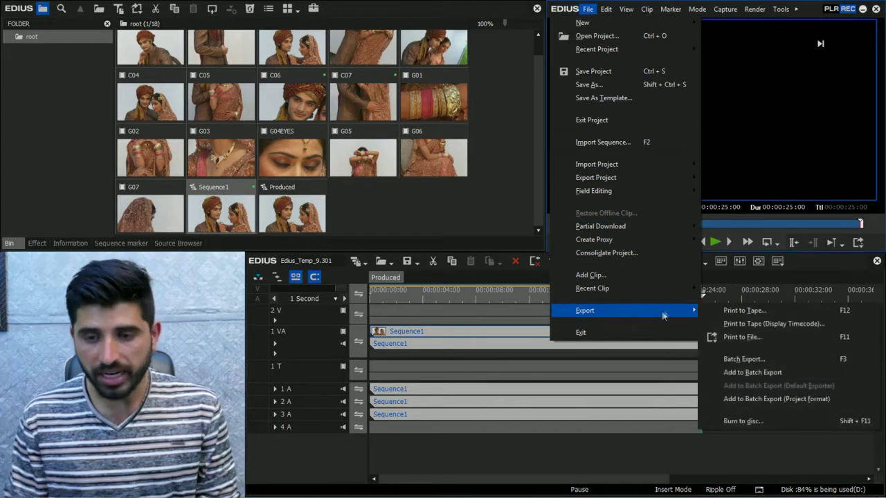
pyautogui.click(762, 358)
pyautogui.moveTo(422, 178); pyautogui.dragTo(401, 61)
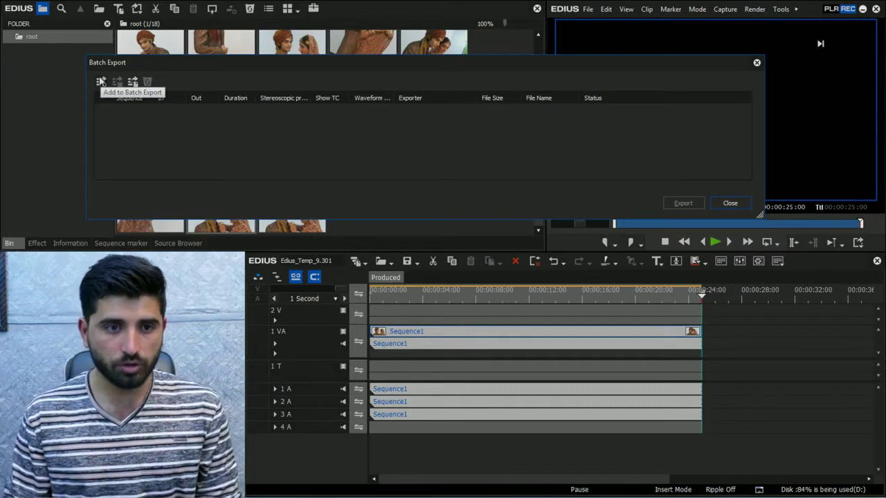
pyautogui.click(101, 81)
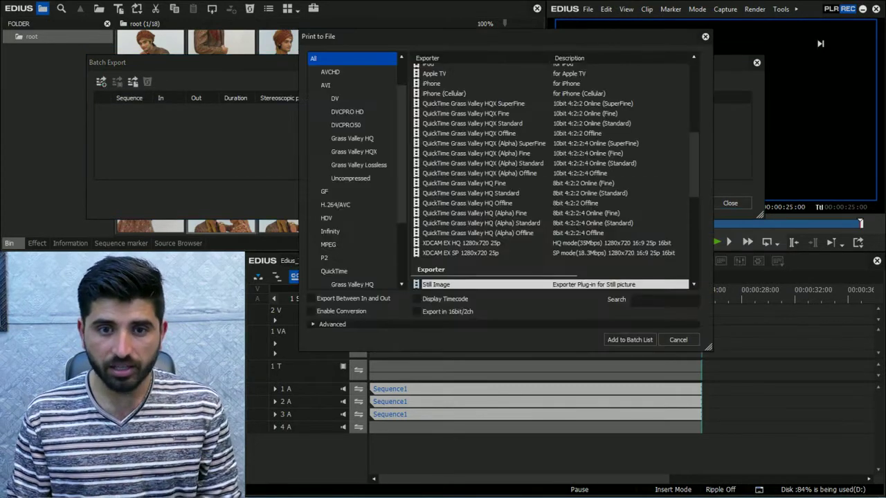
pyautogui.moveTo(506, 43)
pyautogui.mouseDown()
pyautogui.moveTo(425, 165)
pyautogui.moveTo(468, 137)
pyautogui.mouseUp()
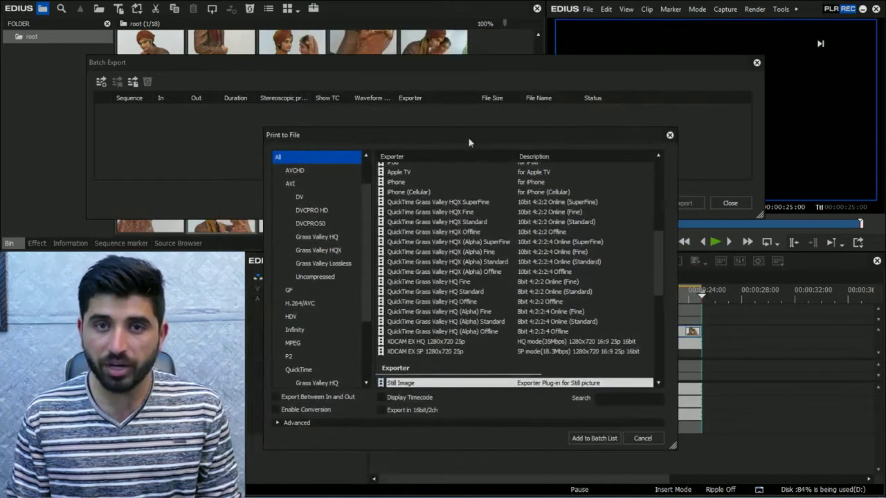
pyautogui.click(670, 135)
# - Start a new batch export entry using the MPEG2 Program Stream exporter from the MPEG category
pyautogui.rightClick(638, 126)
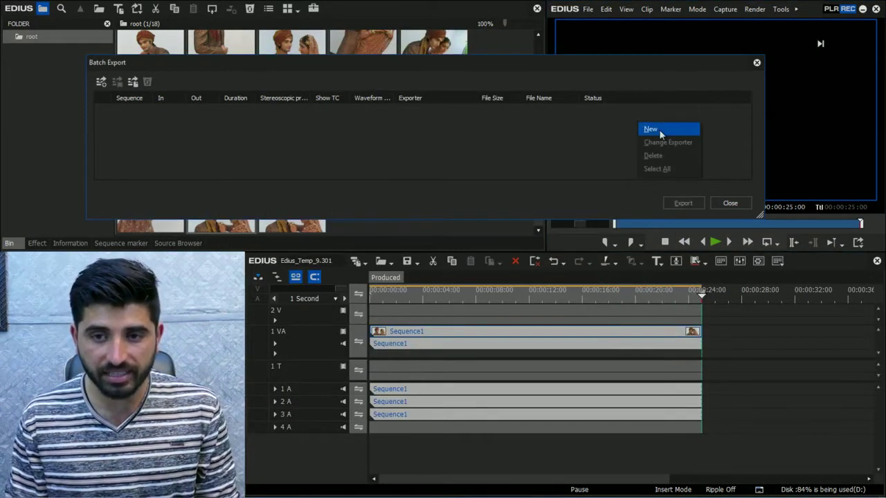
pyautogui.click(659, 133)
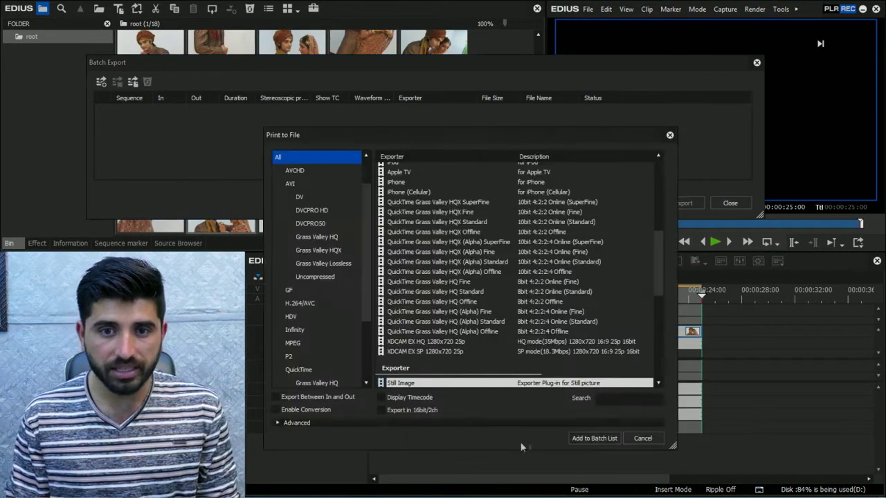
pyautogui.moveTo(534, 135); pyautogui.dragTo(633, 99)
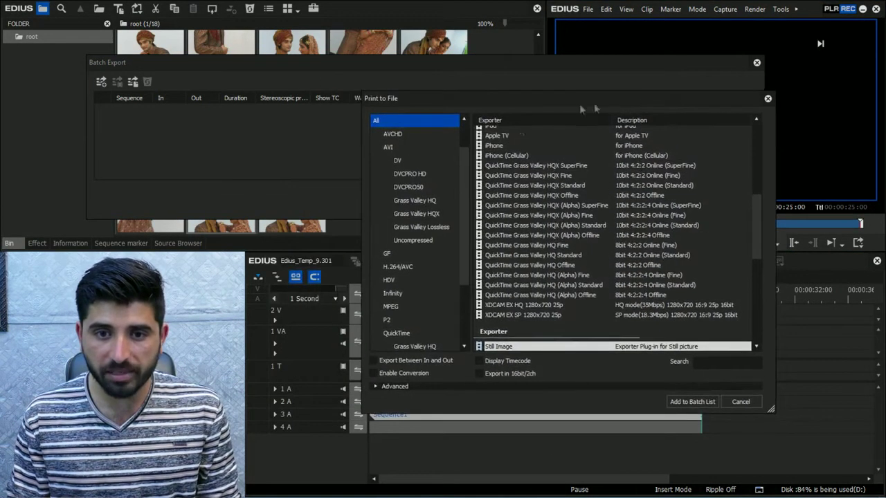
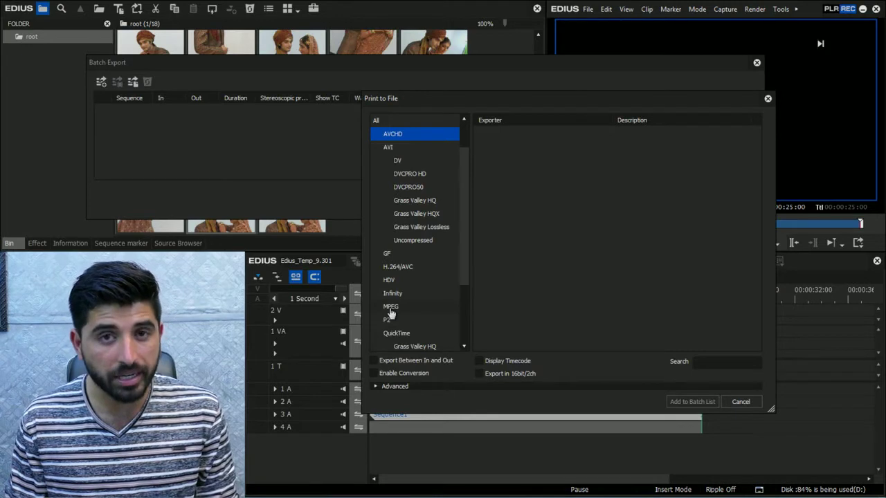
pyautogui.click(391, 310)
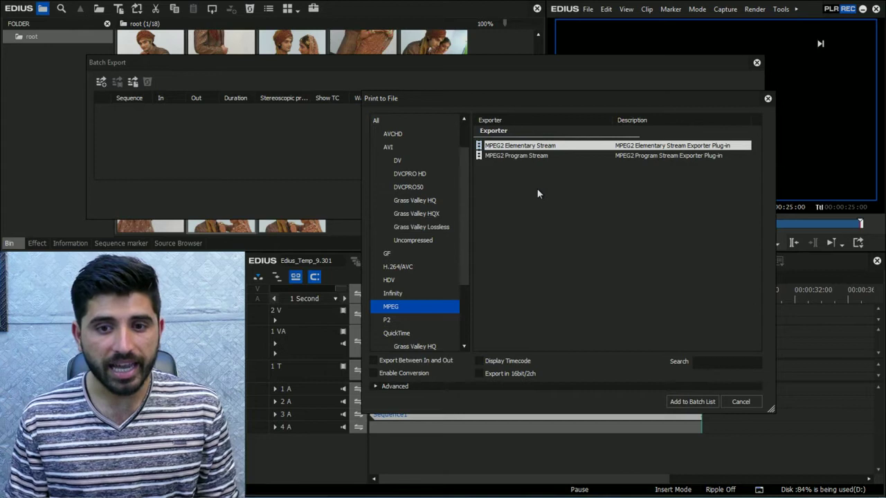
pyautogui.click(528, 154)
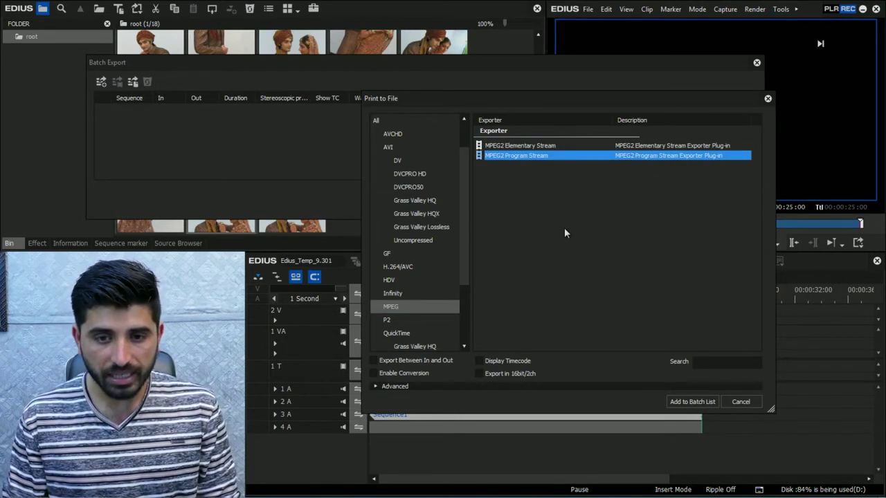
pyautogui.moveTo(562, 98); pyautogui.dragTo(544, 27)
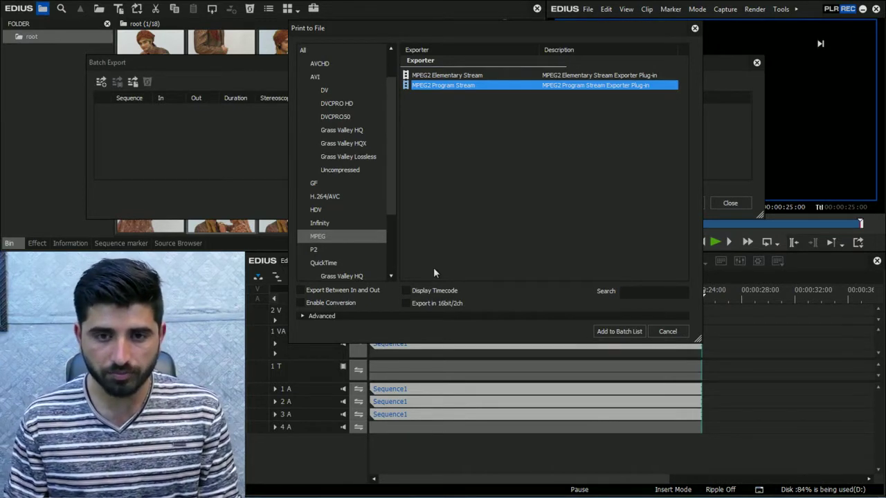
pyautogui.click(469, 75)
pyautogui.click(457, 86)
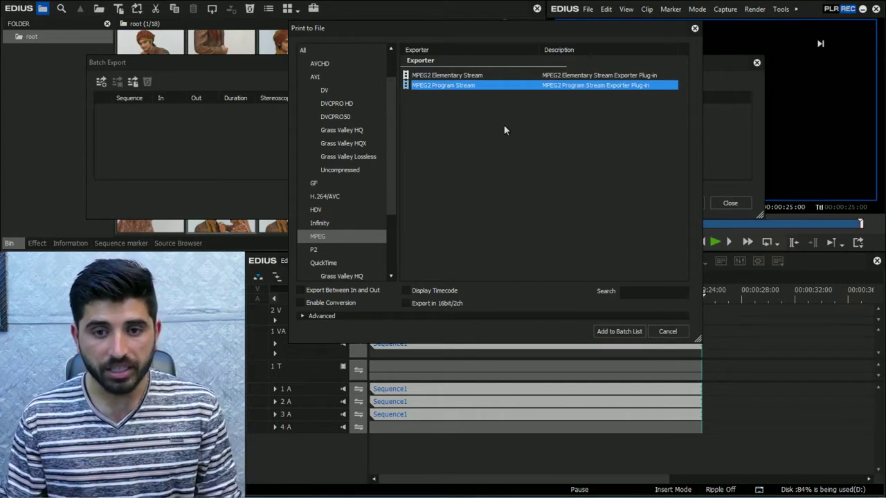
pyautogui.click(625, 334)
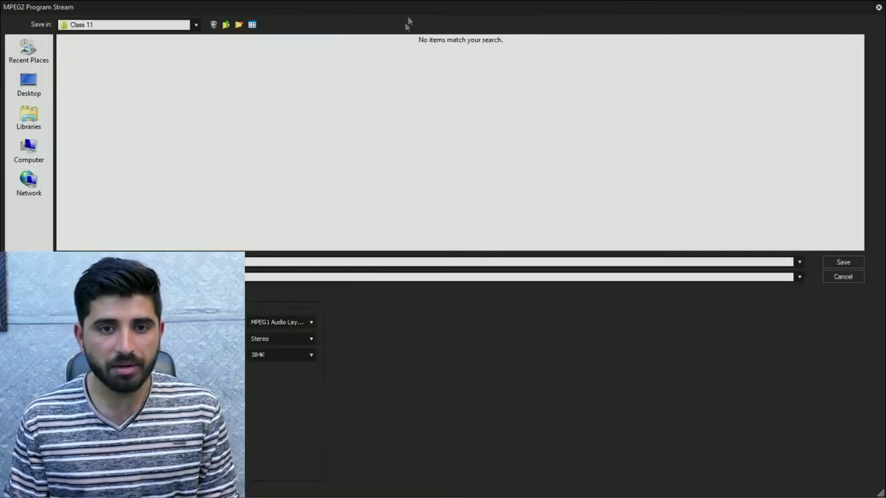
# - Create a folder named Render on the Desktop and open it as the save location
pyautogui.doubleClick(542, 7)
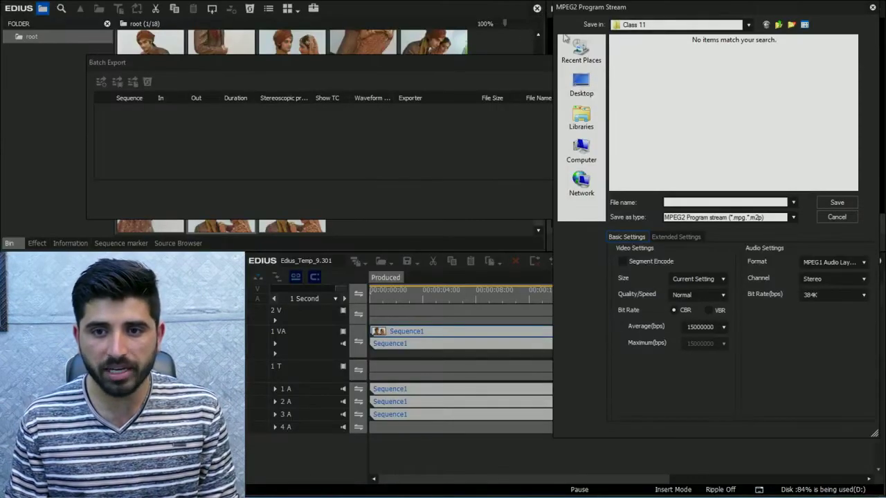
pyautogui.moveTo(657, 10); pyautogui.dragTo(493, 22)
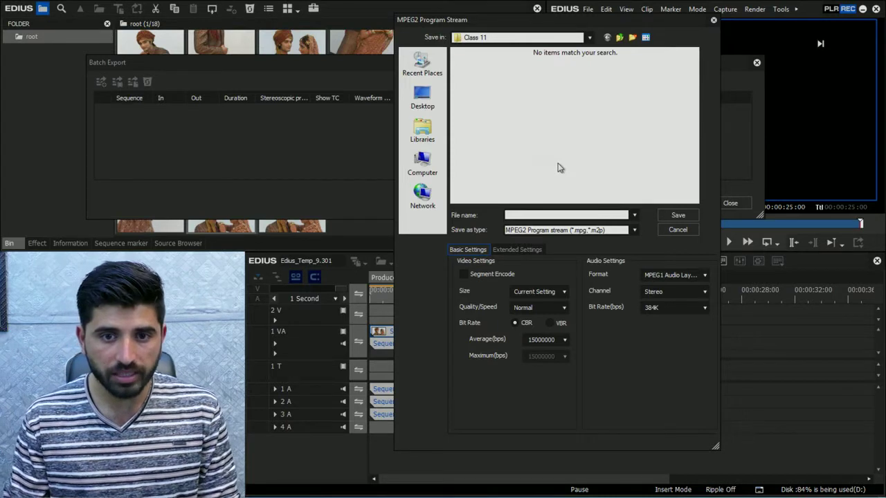
pyautogui.click(433, 102)
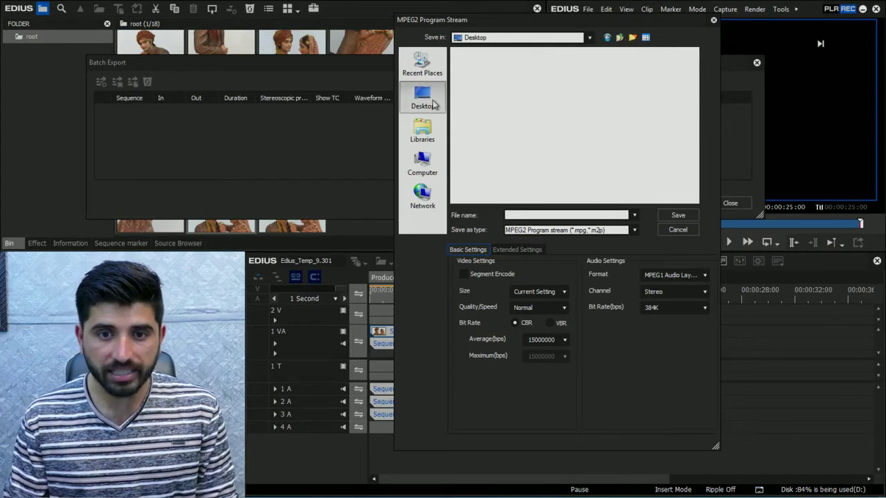
pyautogui.rightClick(583, 163)
pyautogui.moveTo(688, 268)
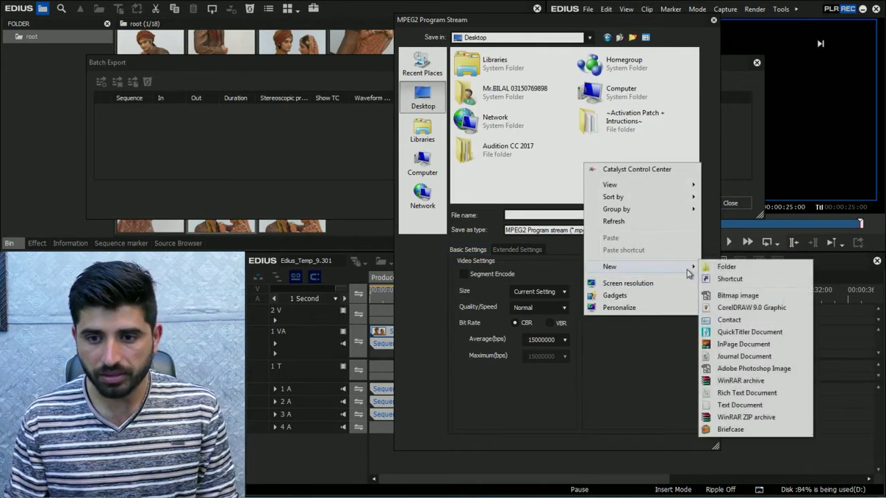
pyautogui.click(726, 269)
pyautogui.write('Render')
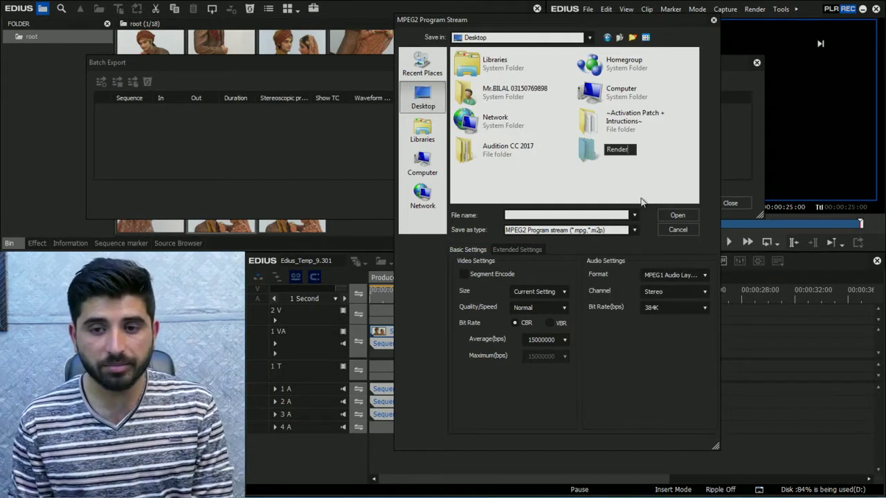
pyautogui.press('Return')
pyautogui.press('Return')
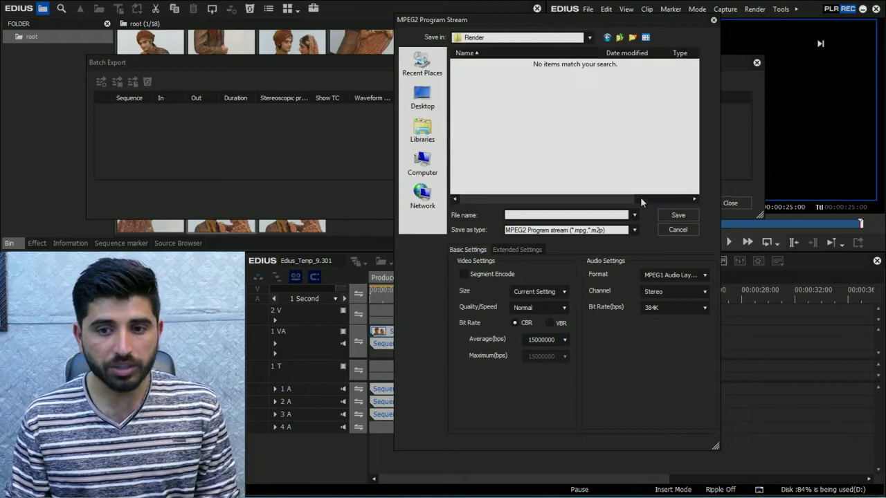
# - Name the export file 001 and choose MPEG2 Program stream as the file type
pyautogui.click(589, 216)
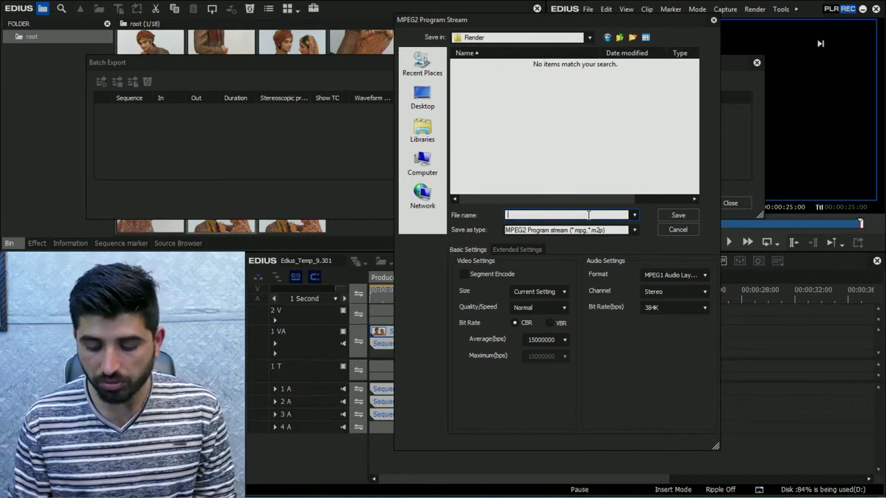
pyautogui.write('001')
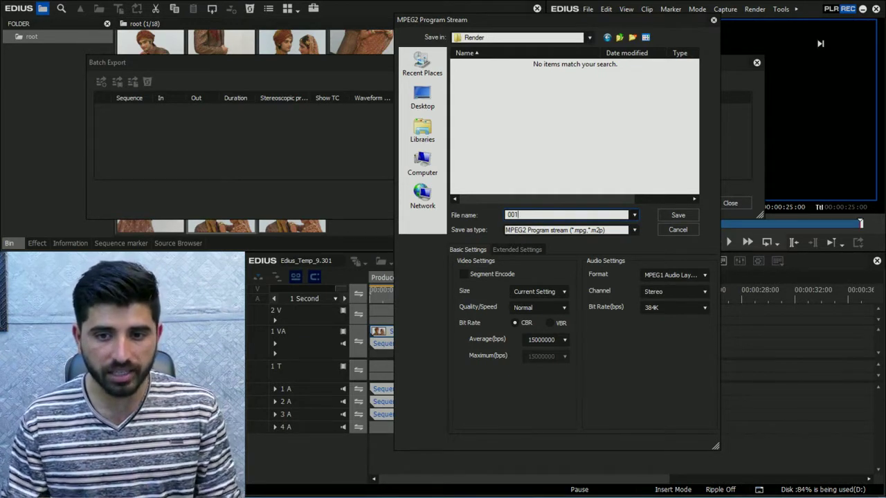
pyautogui.click(634, 229)
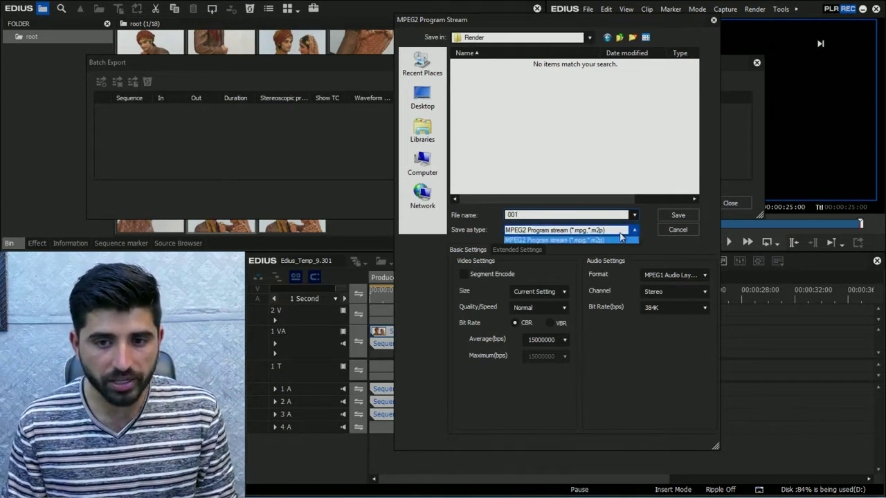
pyautogui.click(562, 240)
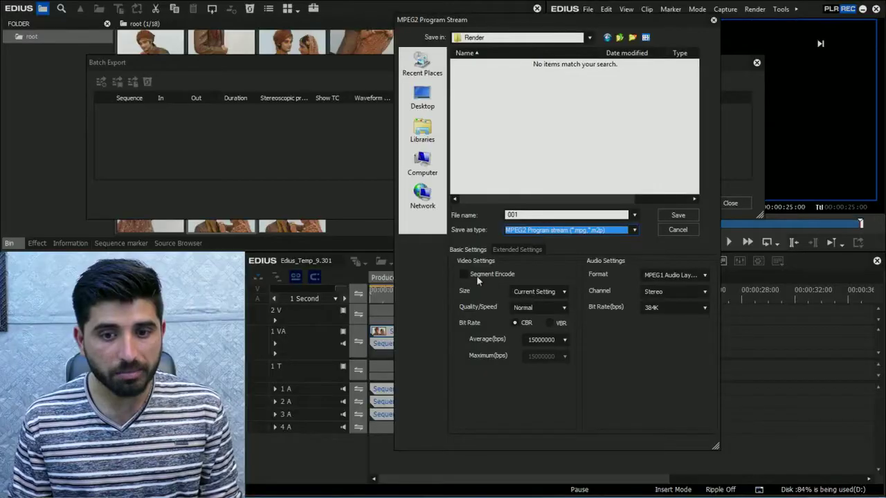
# - Enable Segment Encode and set the video Quality/Speed to SuperFine
pyautogui.click(464, 274)
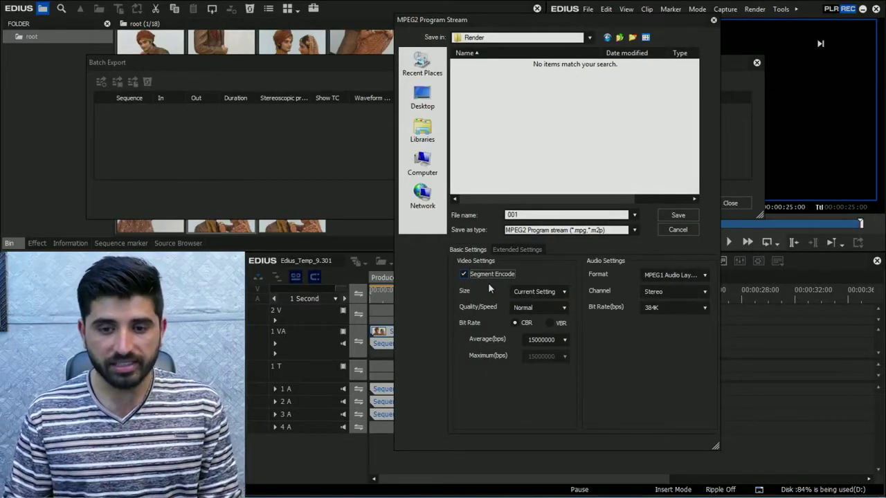
pyautogui.click(544, 292)
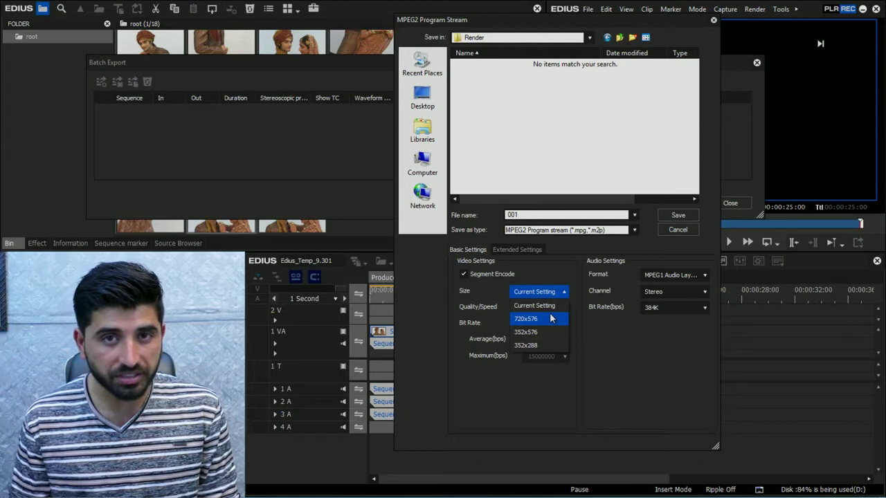
pyautogui.click(607, 344)
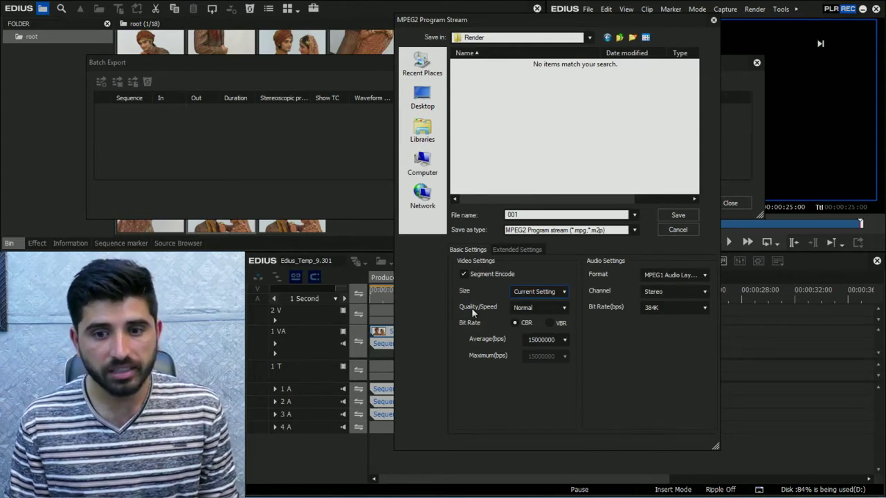
pyautogui.click(562, 309)
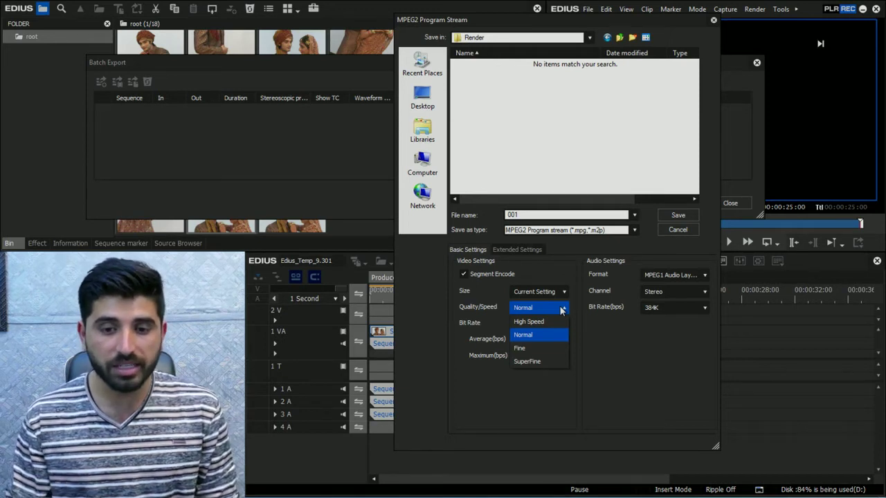
pyautogui.click(540, 365)
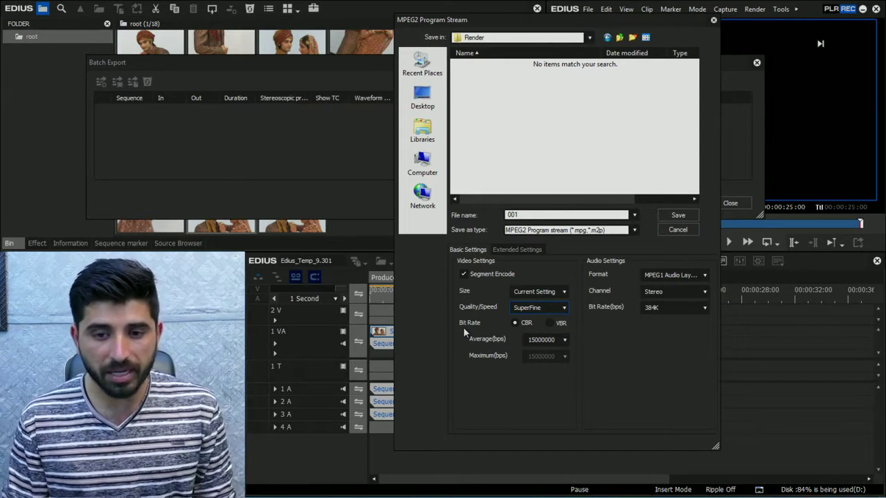
# - Compare the CBR and VBR modes, set the average bit rate to 15M, and select VBR
pyautogui.click(549, 323)
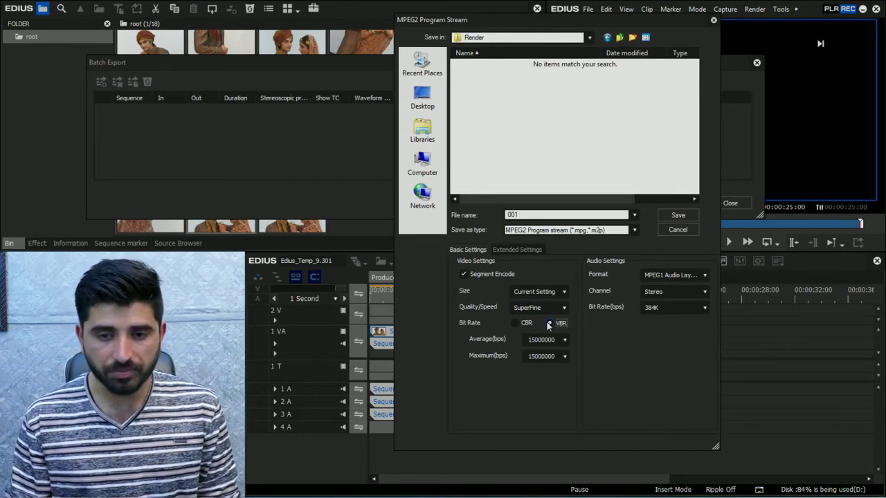
pyautogui.click(514, 324)
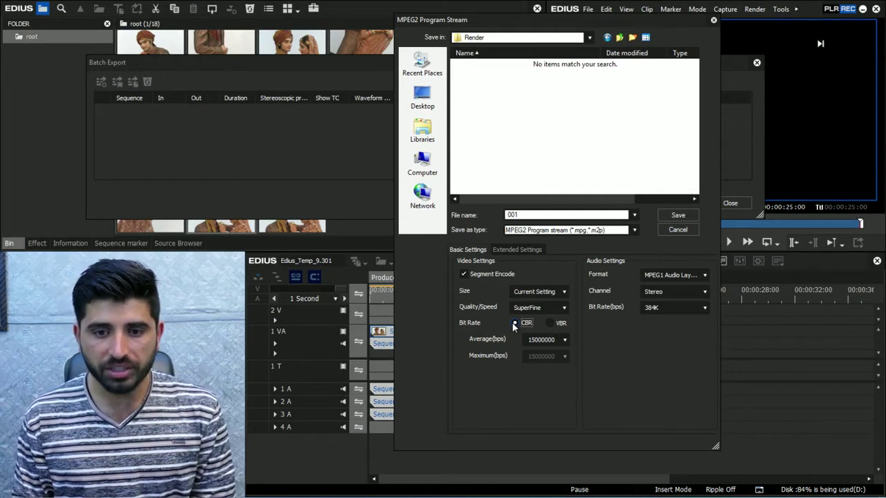
pyautogui.click(550, 323)
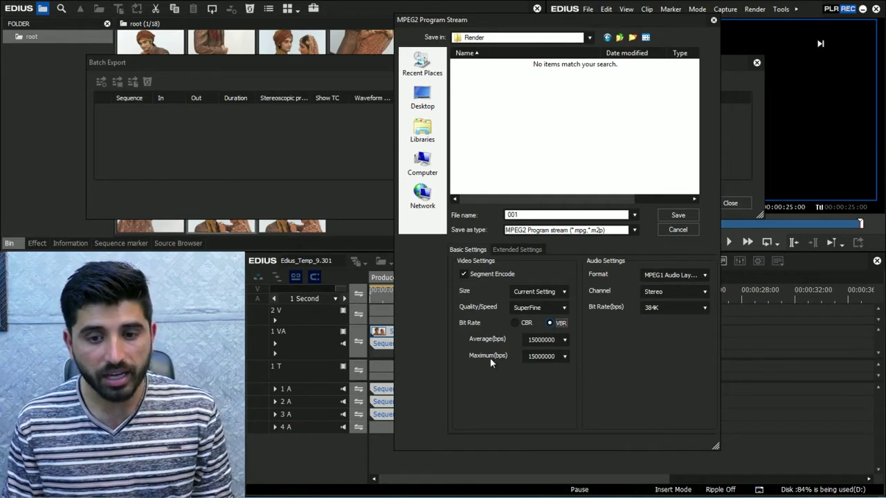
pyautogui.click(514, 323)
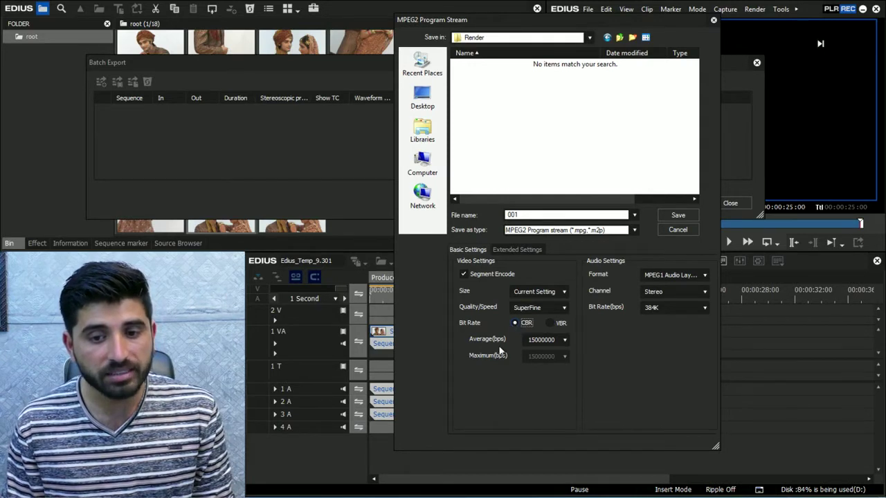
pyautogui.click(566, 340)
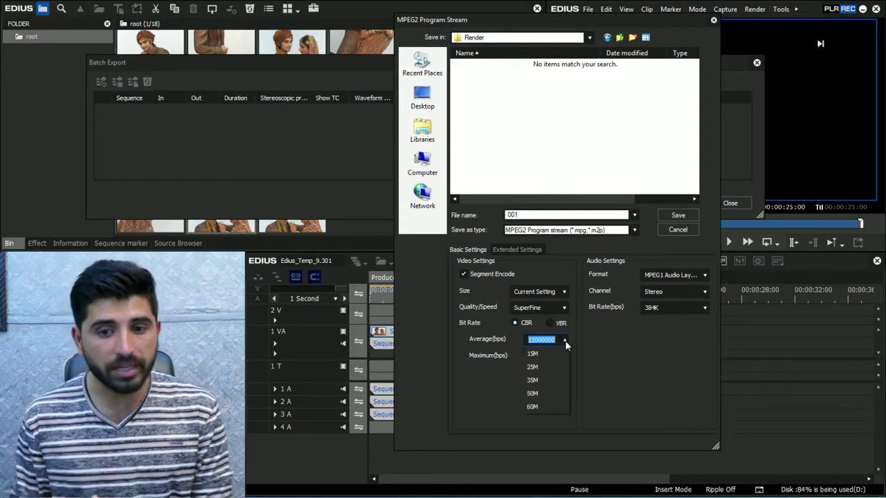
pyautogui.click(550, 353)
pyautogui.click(552, 323)
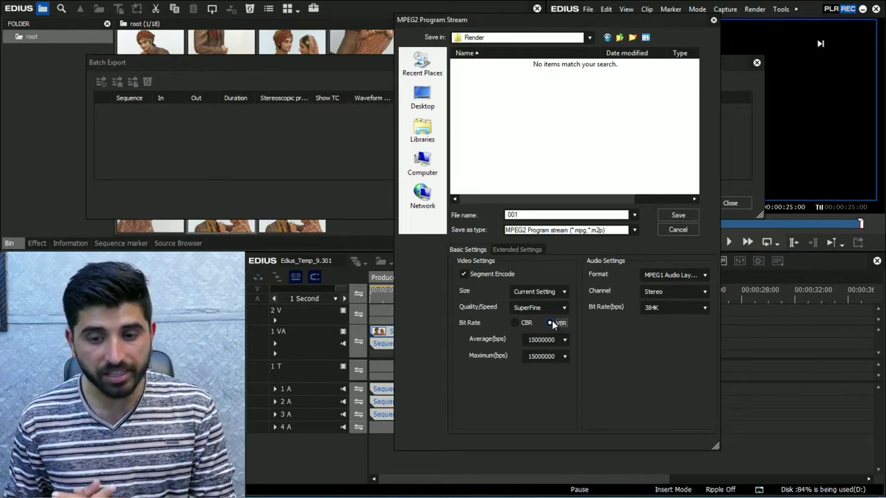
# - Review the maximum bit rate choices for VBR and compare the average and maximum bit rate fields
pyautogui.click(564, 357)
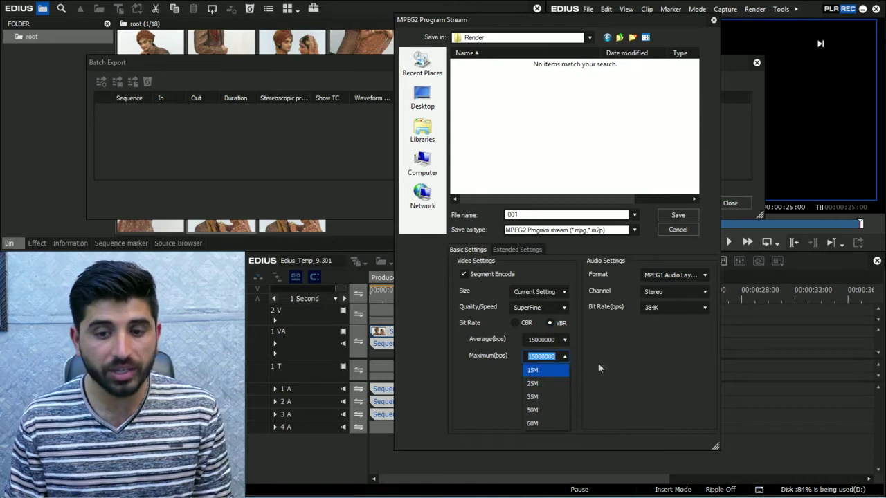
pyautogui.click(576, 359)
pyautogui.click(555, 339)
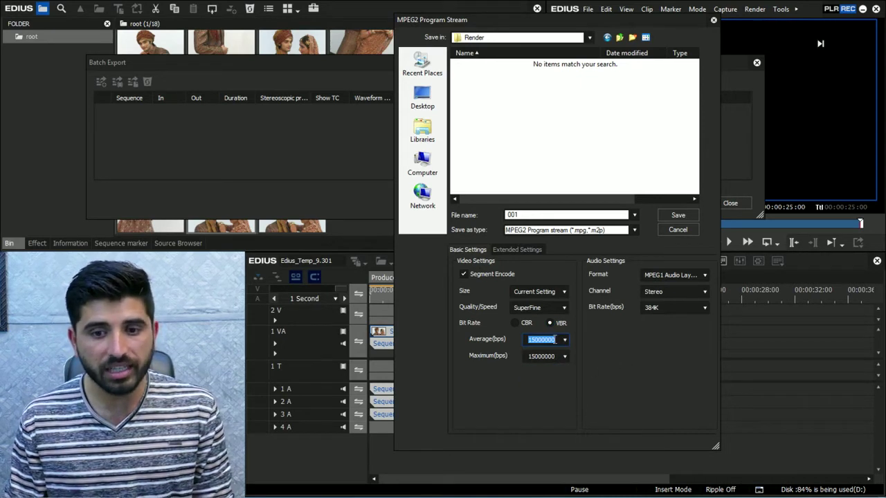
pyautogui.click(555, 357)
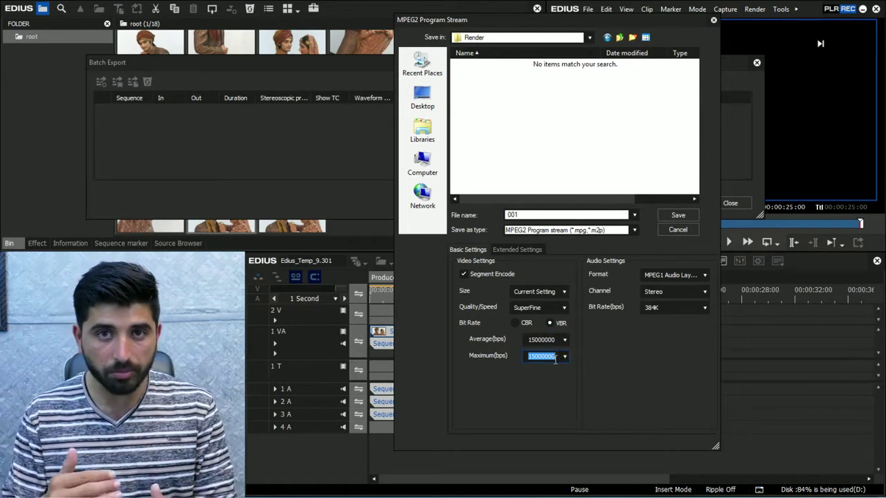
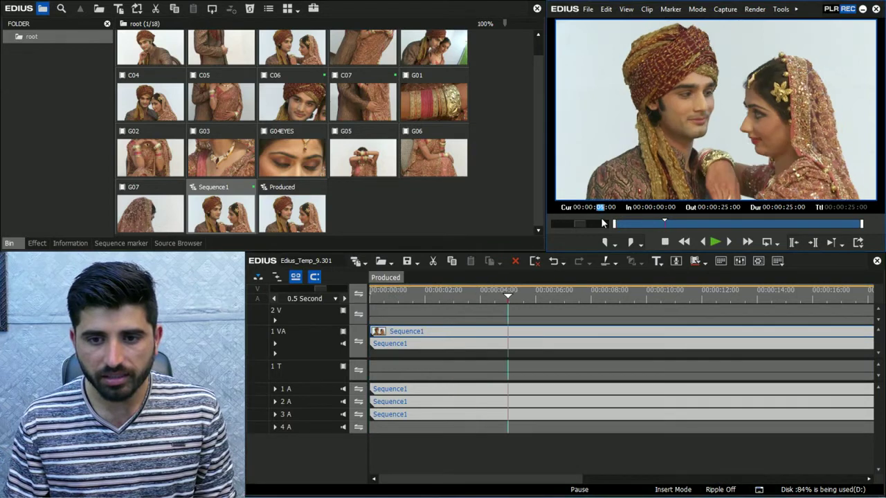
# - Cut the Sequence1 clip at 00:00:08:00, delete everything after the cut, and check the timeline's start and end
pyautogui.press('Down')
pyautogui.press('Up')
pyautogui.press('Up')
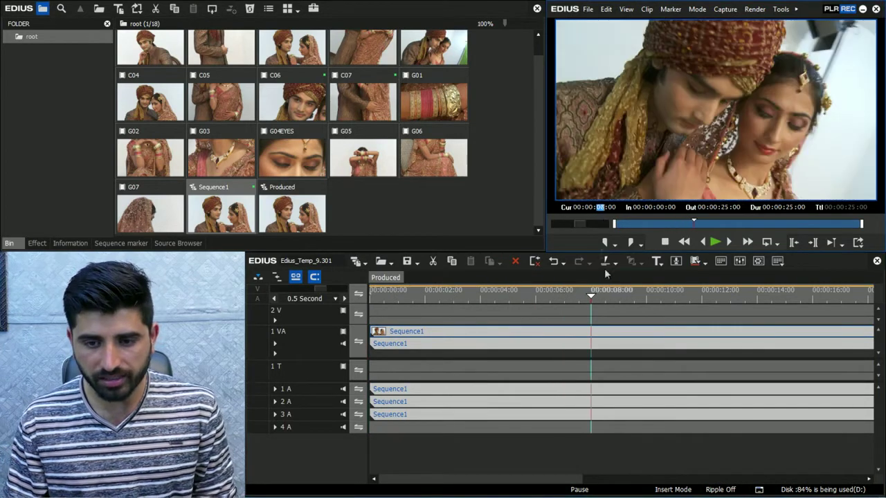
pyautogui.press('c')
pyautogui.press('Delete')
pyautogui.press('Home')
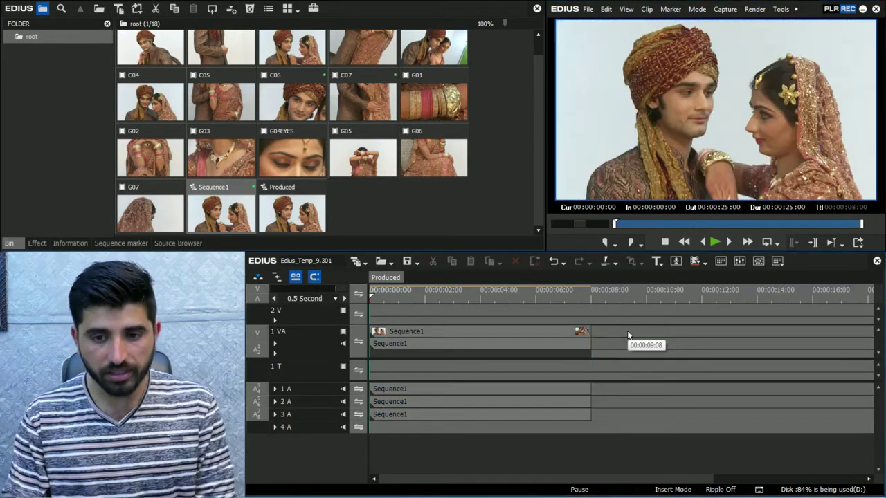
pyautogui.press('End')
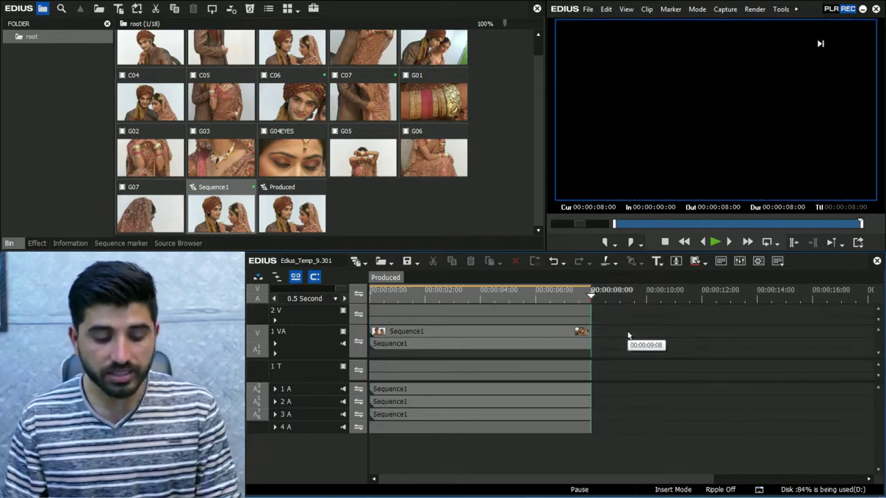
# - Open Batch Export and start a new job using the MPEG2 Program Stream exporter from the MPEG category
pyautogui.hotkey('ctrl', 'F11')
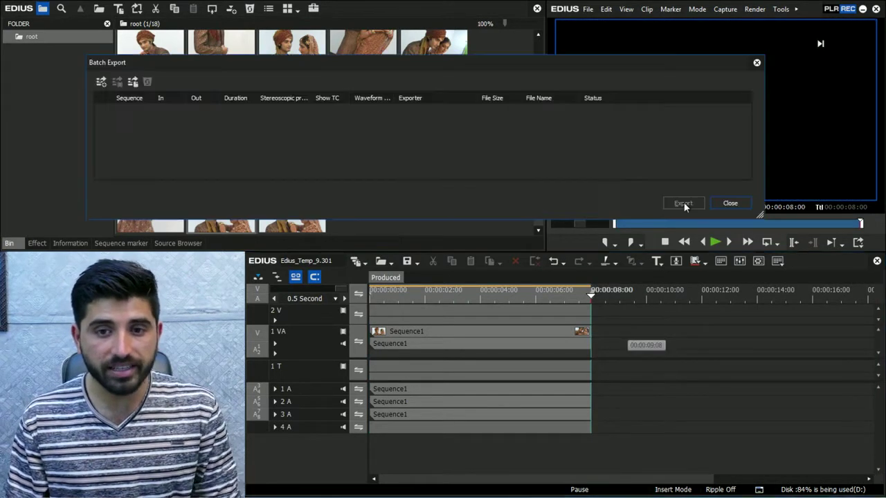
pyautogui.rightClick(492, 135)
pyautogui.click(508, 141)
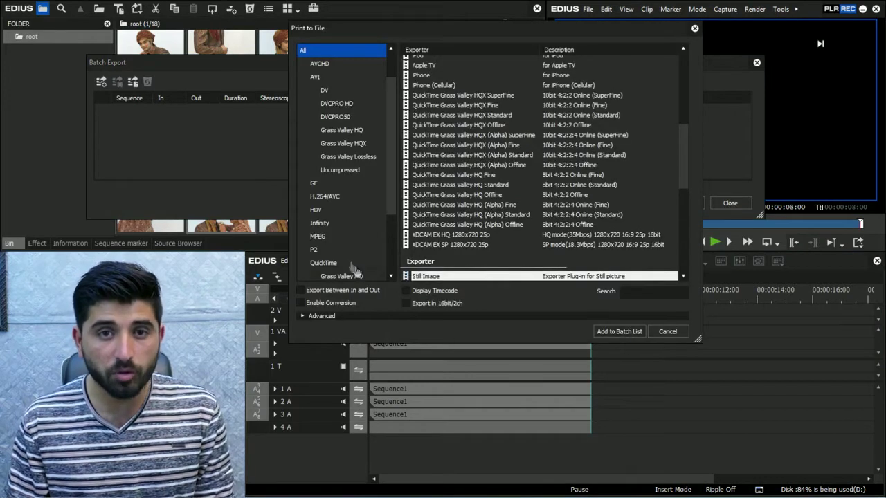
pyautogui.click(317, 237)
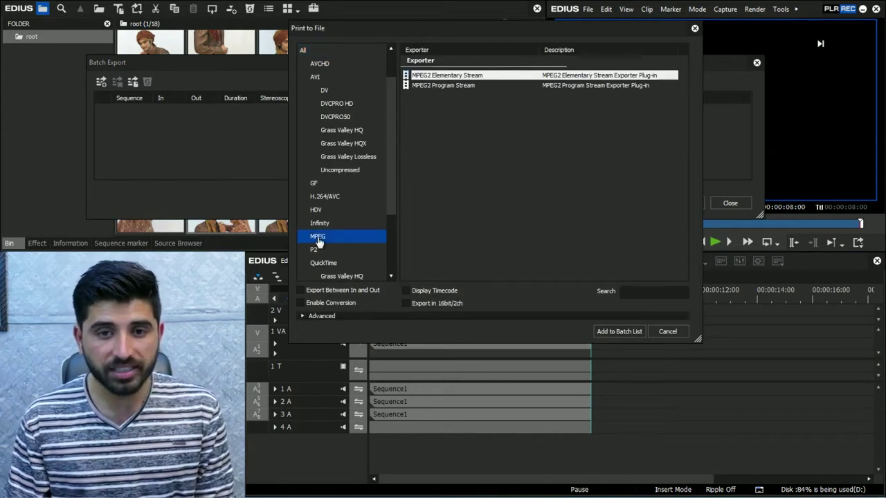
pyautogui.click(438, 87)
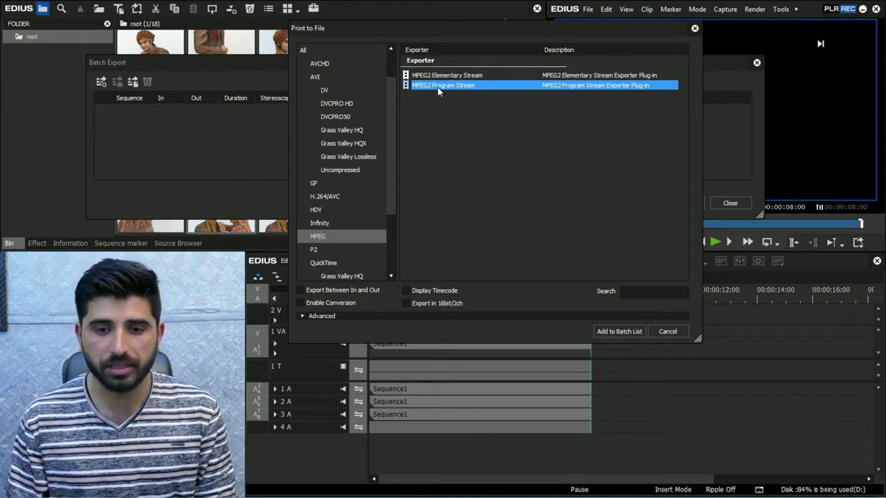
pyautogui.click(617, 332)
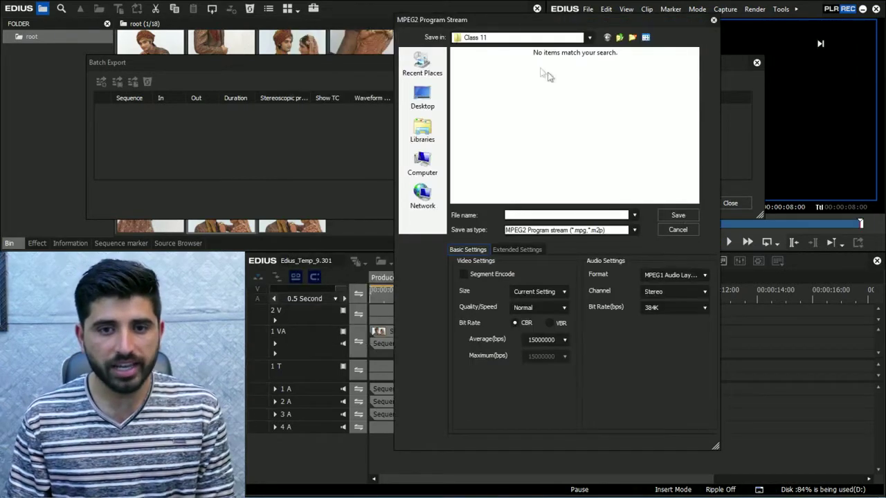
# - Choose the Desktop's Render folder as the save location and name the export file CBR
pyautogui.click(422, 97)
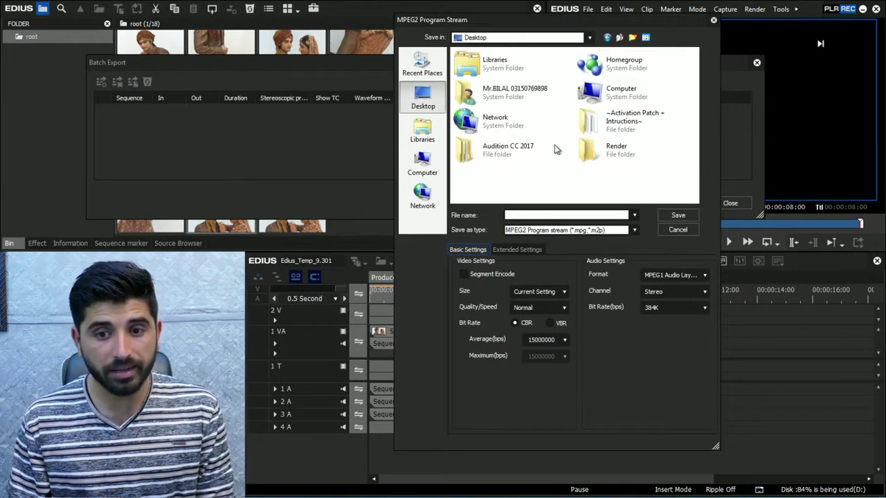
pyautogui.doubleClick(613, 154)
pyautogui.click(563, 214)
pyautogui.write('00')
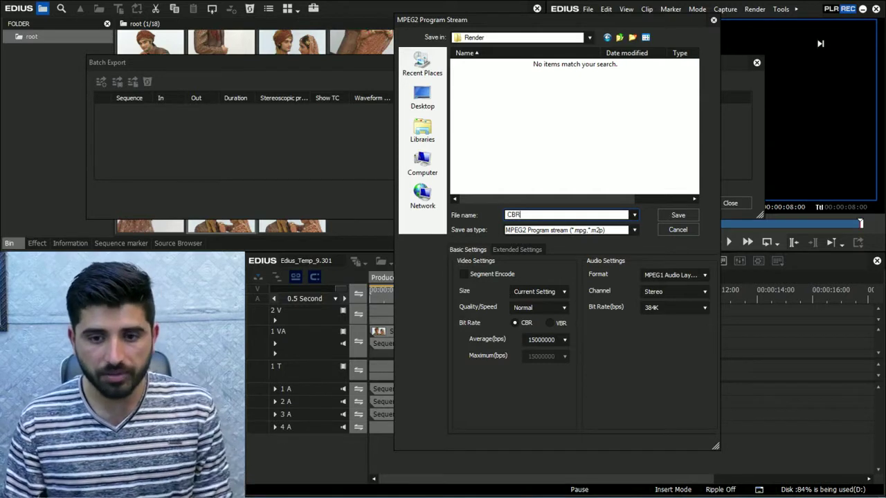
# - Enable Segment Encode, set Quality/Speed to SuperFine, and save the CBR job to the batch list
pyautogui.click(475, 272)
pyautogui.click(546, 308)
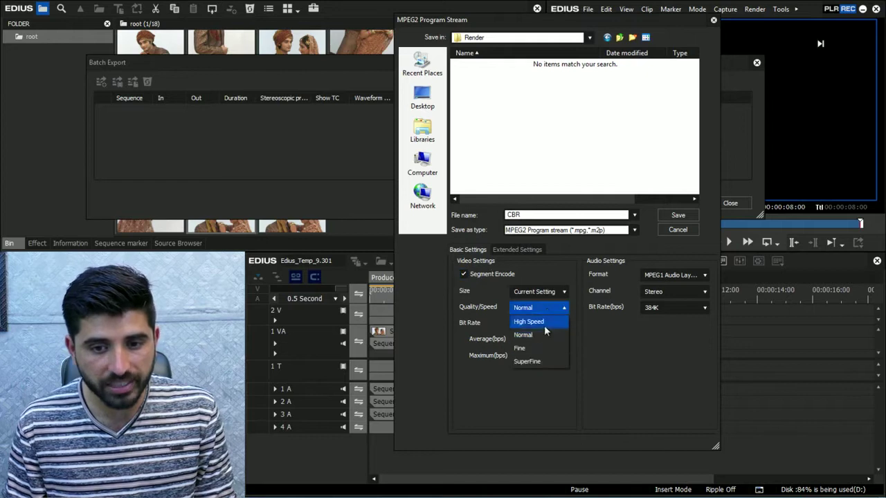
pyautogui.click(539, 362)
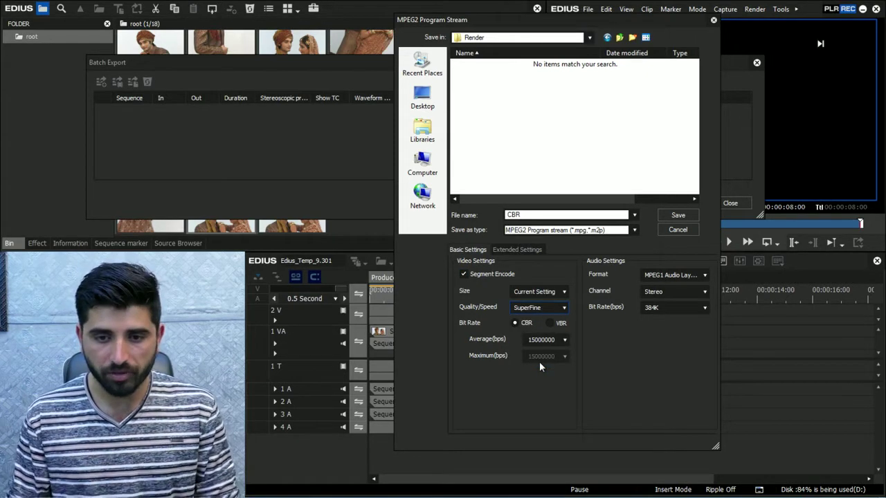
pyautogui.click(676, 215)
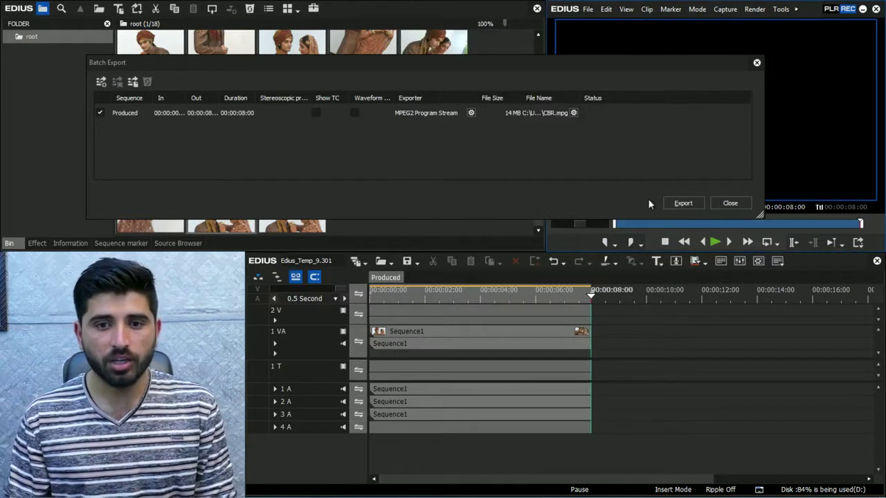
# - Start a second batch job with the MPEG2 Program Stream exporter and name its file VBR
pyautogui.click(675, 202)
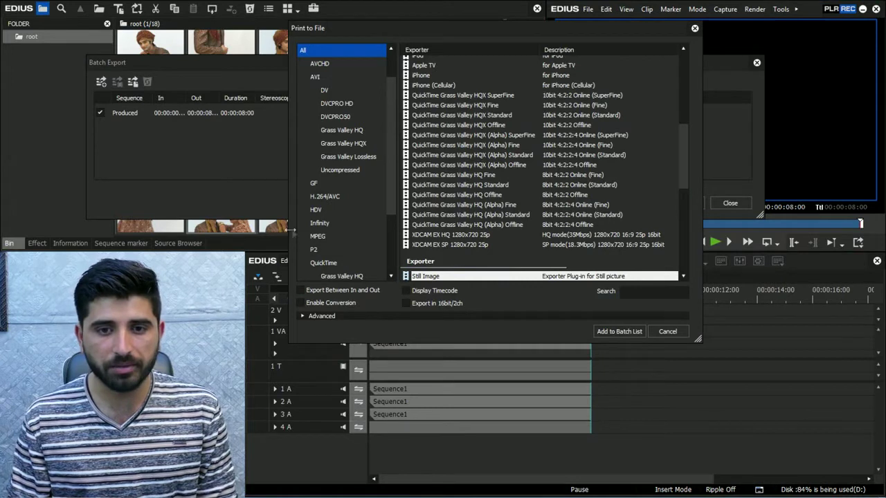
pyautogui.click(319, 237)
pyautogui.click(439, 86)
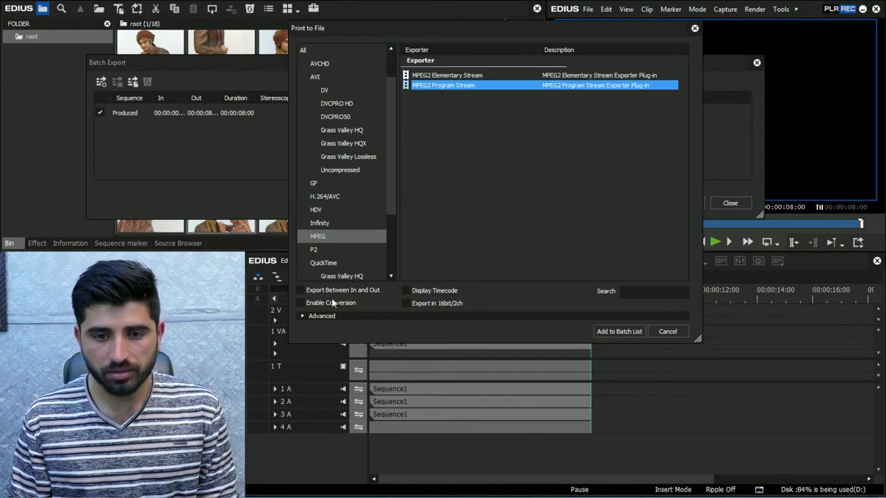
pyautogui.click(617, 331)
pyautogui.click(523, 215)
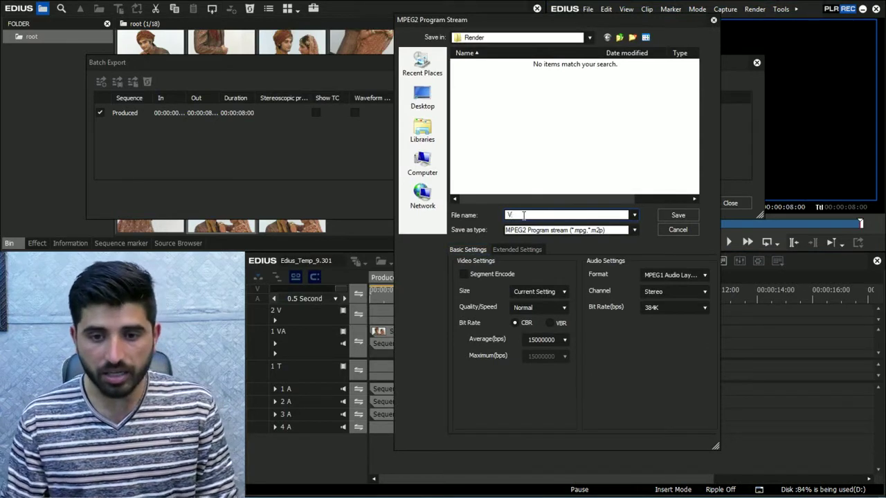
# - Configure the VBR job with Segment Encode, SuperFine quality, and VBR at a 25M maximum bit rate, and save it to the batch list
pyautogui.click(492, 273)
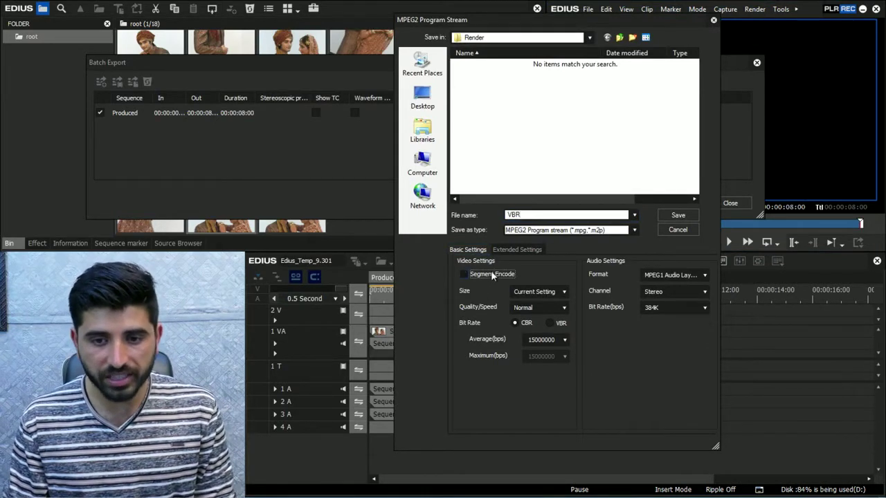
pyautogui.click(541, 311)
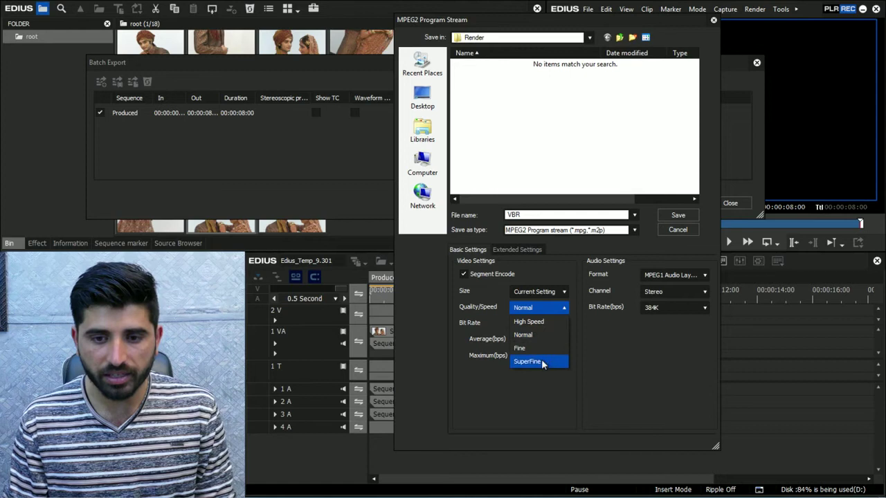
pyautogui.click(542, 361)
pyautogui.click(557, 324)
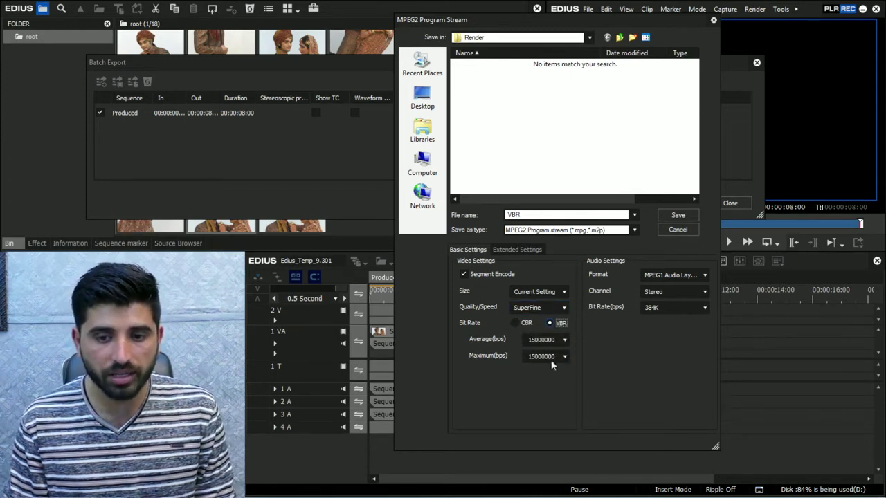
pyautogui.click(564, 356)
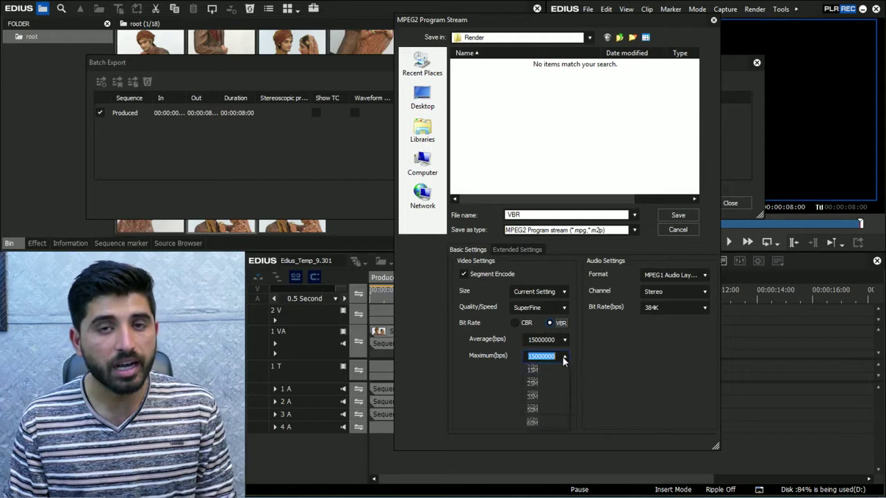
pyautogui.click(538, 383)
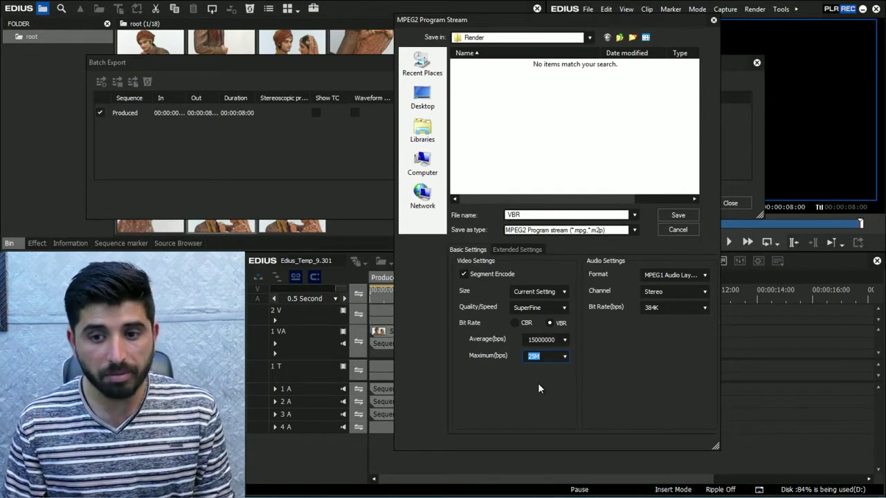
pyautogui.click(679, 216)
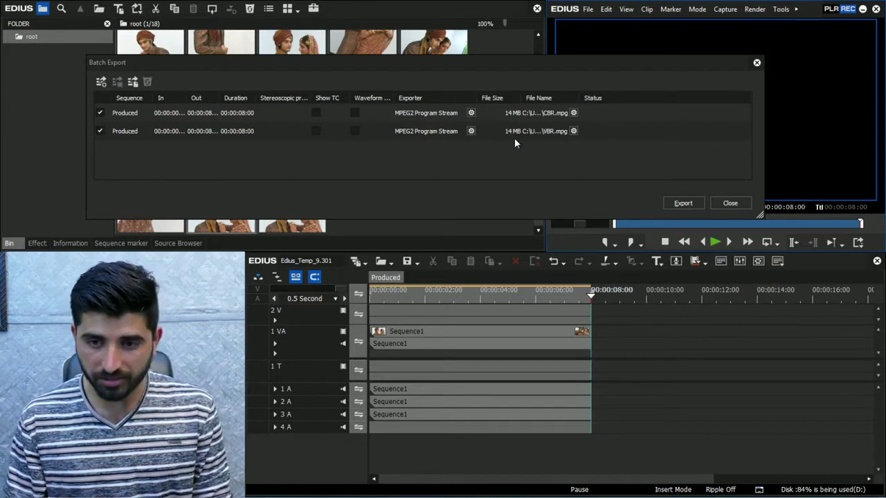
# - Export both queued MPEG2 jobs and close Batch Export
pyautogui.click(683, 204)
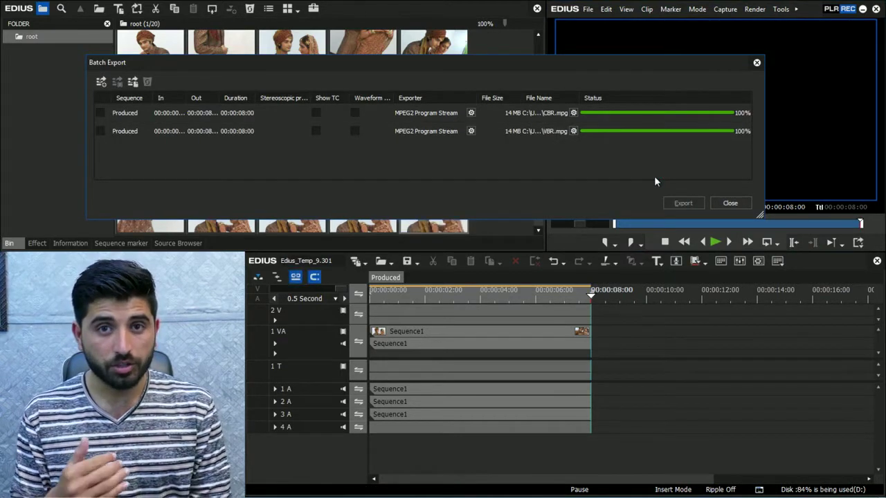
pyautogui.click(730, 202)
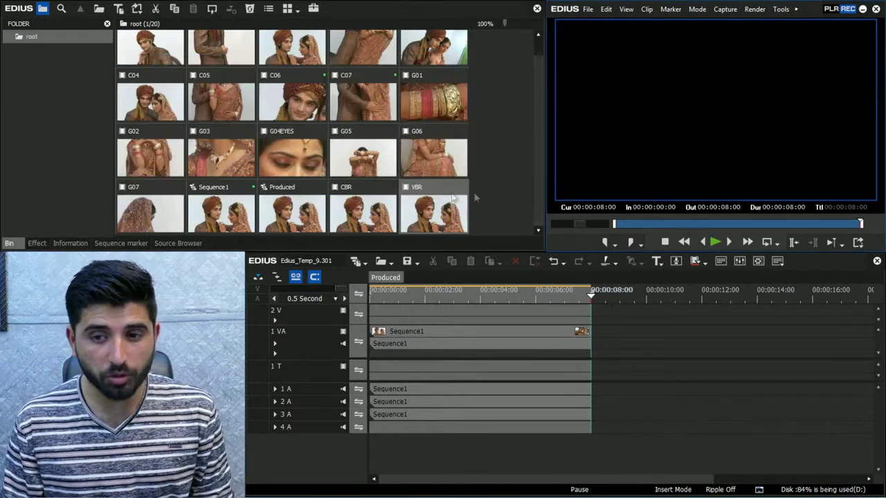
# - Play the exported CBR and VBR clips from the bin one after the other in the external media player to compare their quality
pyautogui.click(353, 225)
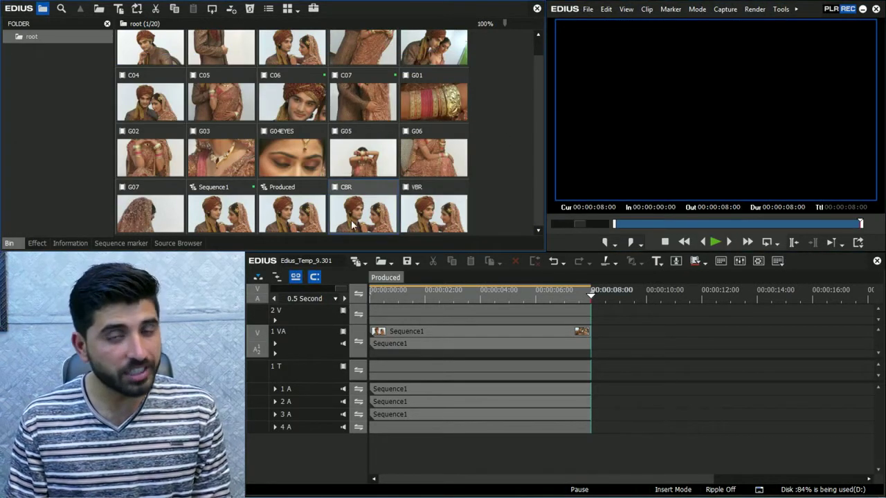
pyautogui.click(423, 207)
pyautogui.click(361, 211)
pyautogui.rightClick(361, 211)
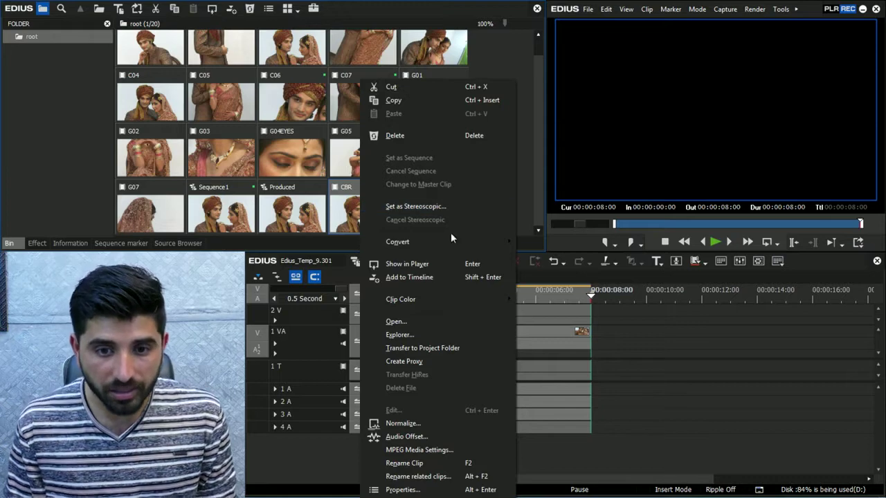
pyautogui.click(425, 322)
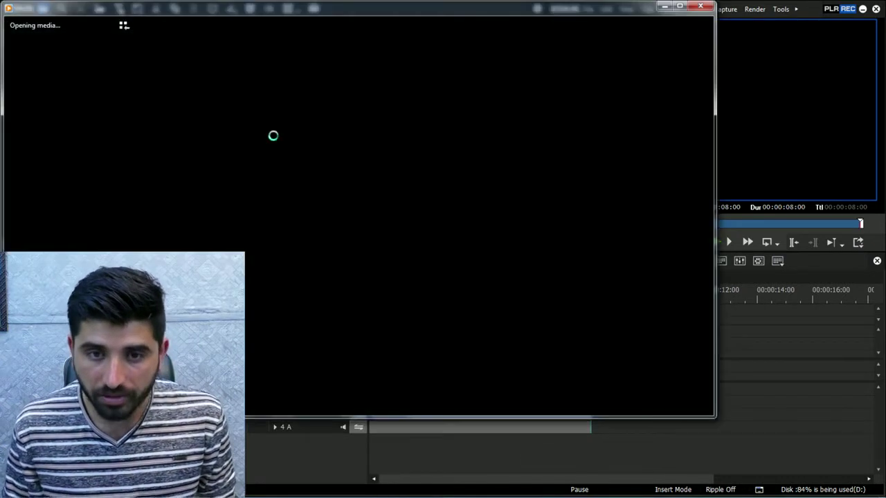
pyautogui.doubleClick(447, 200)
pyautogui.doubleClick(447, 200)
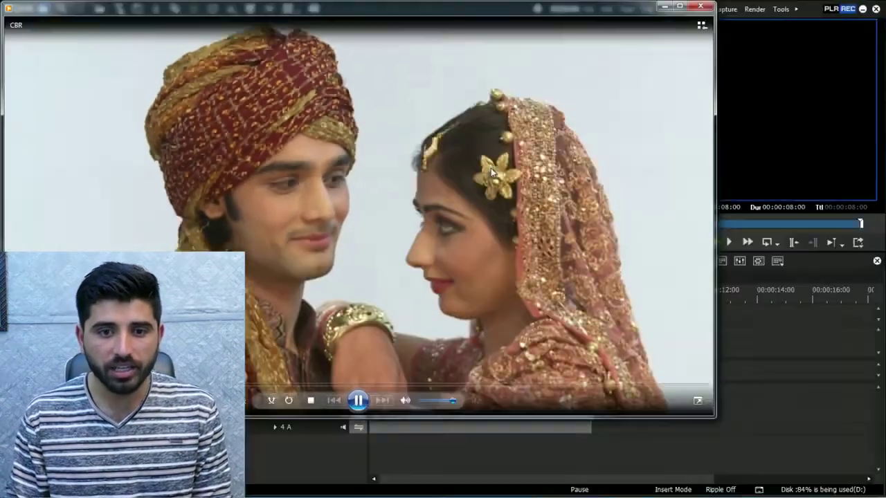
pyautogui.moveTo(389, 17); pyautogui.dragTo(443, 20)
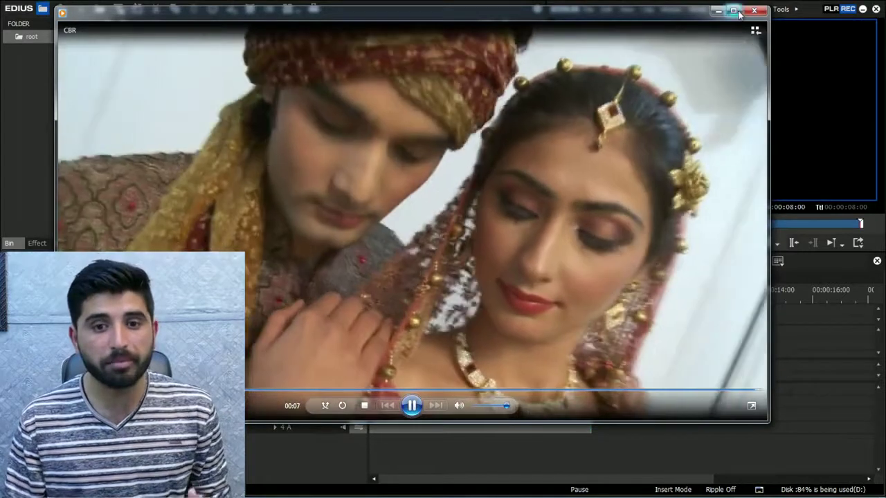
pyautogui.click(754, 11)
pyautogui.rightClick(439, 220)
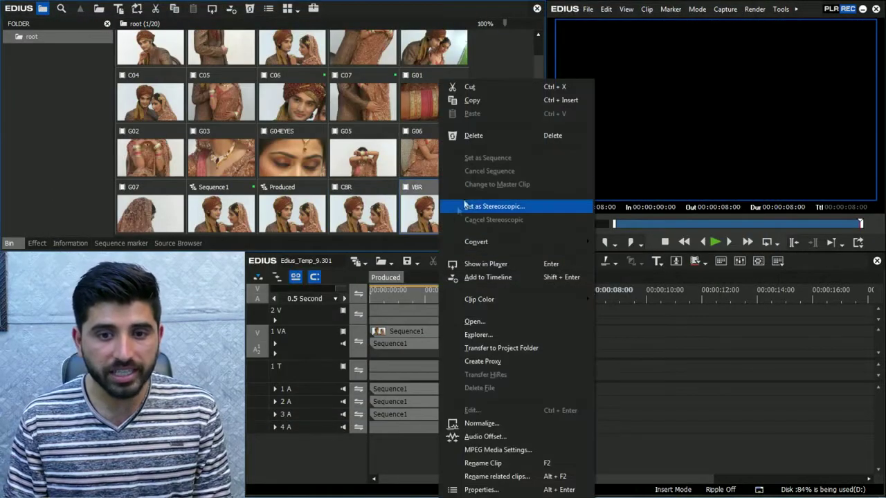
pyautogui.click(510, 322)
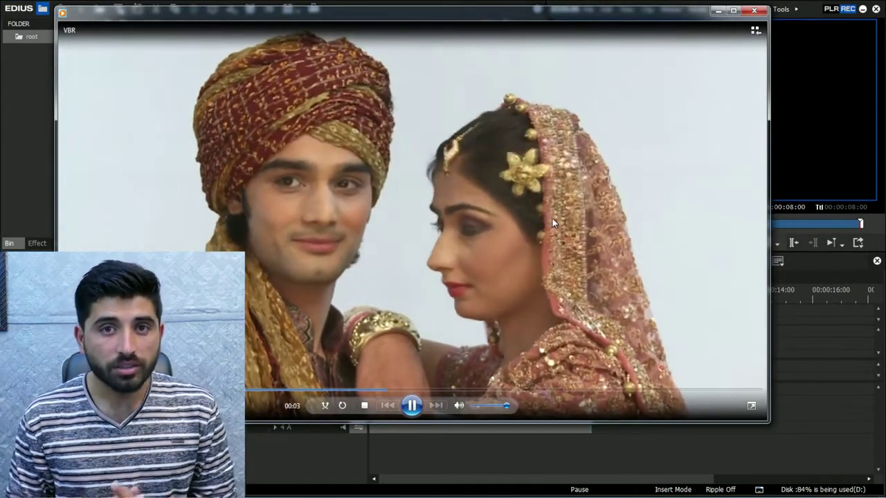
# - Close the media player and open the nested Sequence1 from the Produced timeline
pyautogui.click(752, 10)
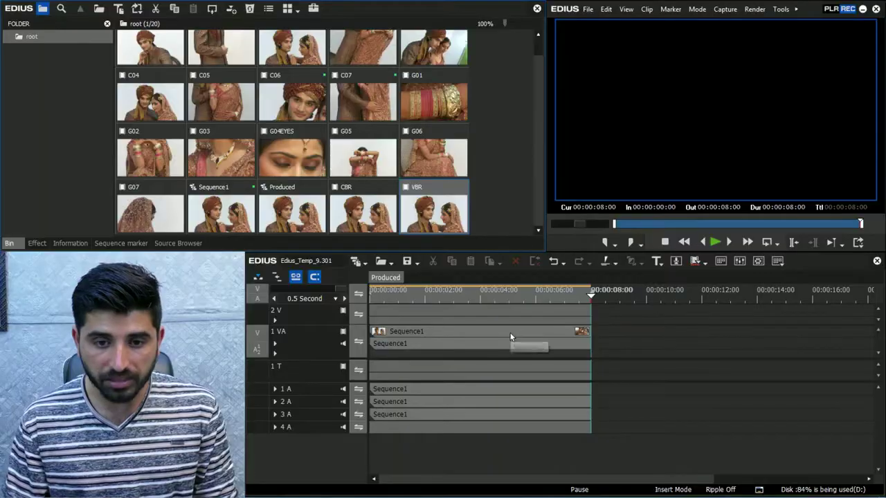
pyautogui.click(510, 332)
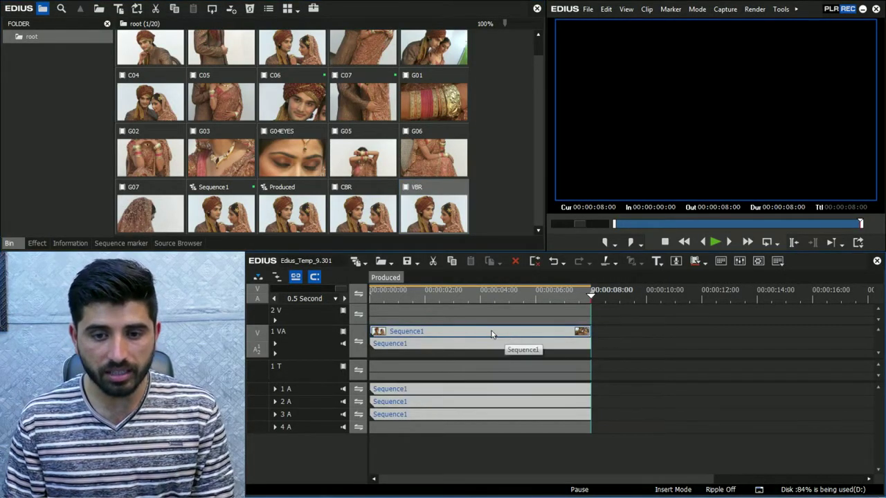
pyautogui.doubleClick(491, 331)
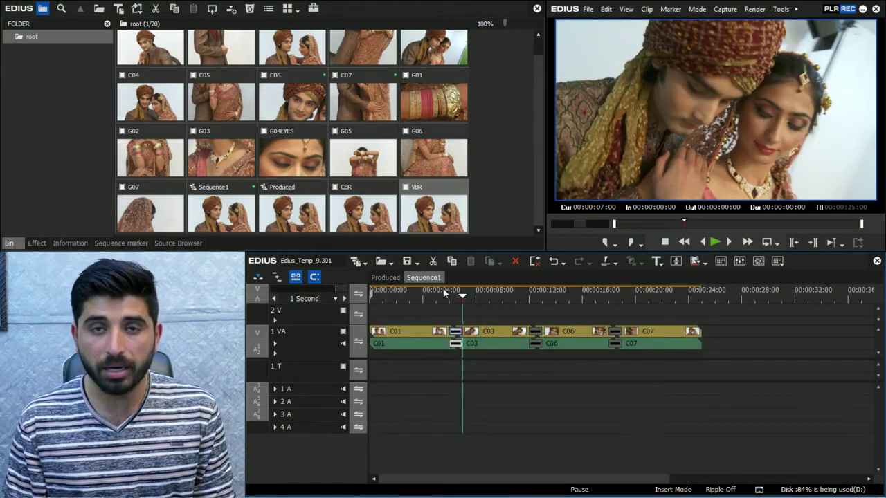
pyautogui.hotkey('ctrl', '0')
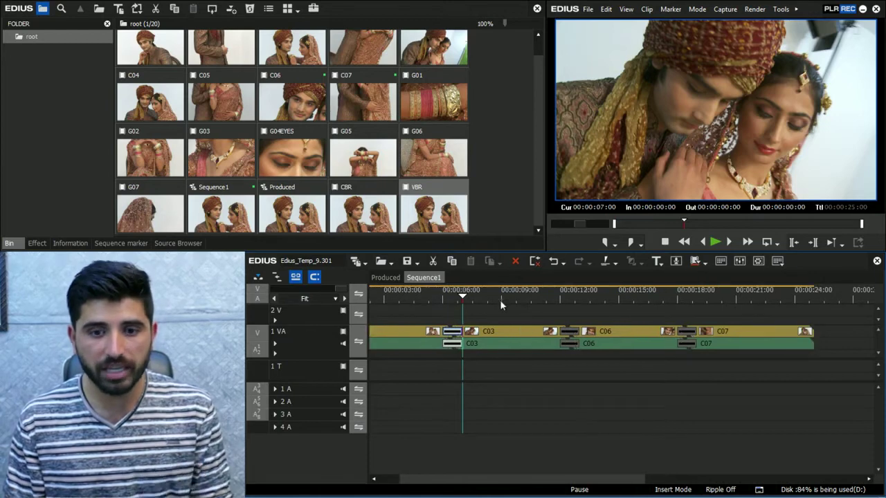
# - Mark a range within clip C06 with the In point at 00:00:13:19 and the Out point at 00:00:17:00
pyautogui.moveTo(503, 293); pyautogui.dragTo(594, 305)
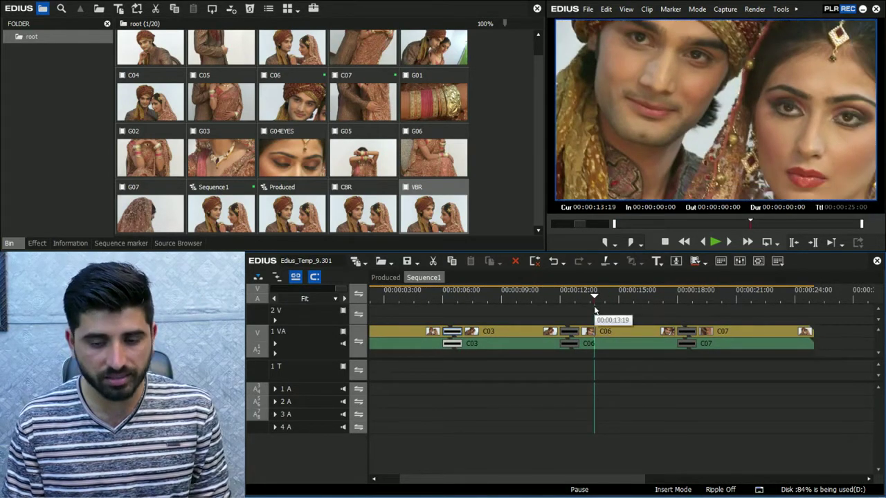
pyautogui.press('i')
pyautogui.moveTo(653, 296); pyautogui.dragTo(657, 297)
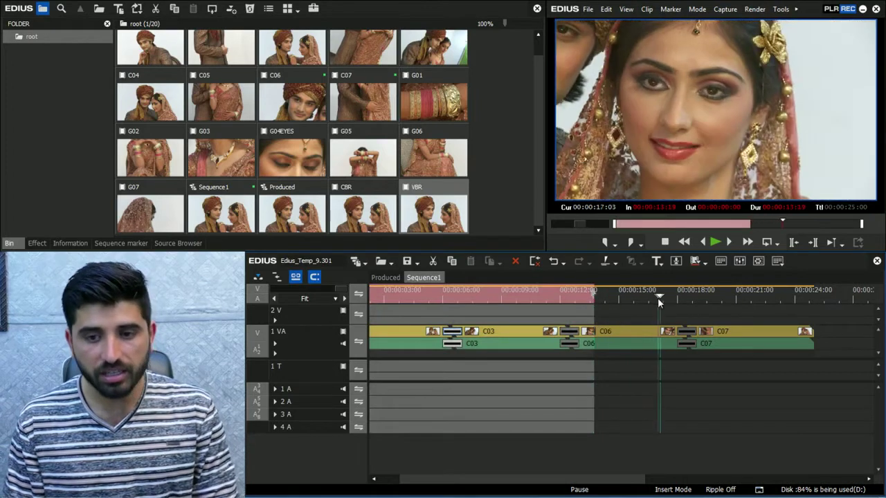
pyautogui.press('o')
pyautogui.click(624, 298)
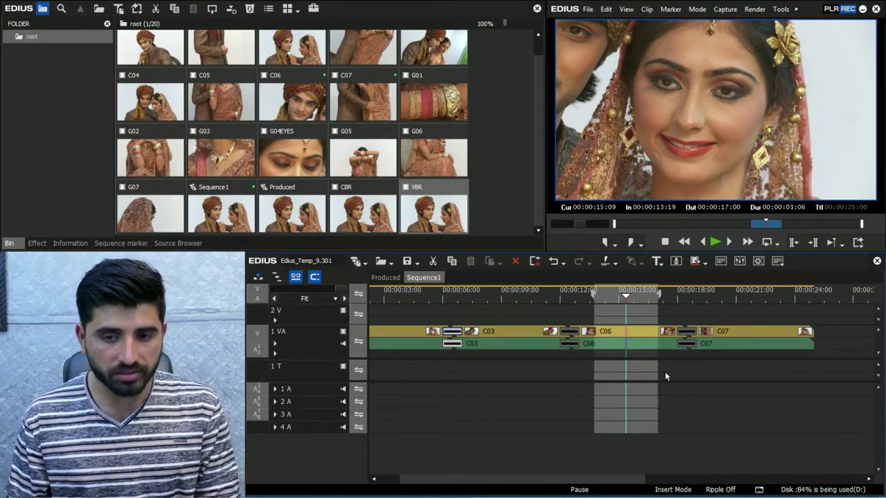
# - Clear the Out point and remove the transitions between the clips in Sequence1
pyautogui.hotkey('alt', 'o')
pyautogui.click(546, 301)
pyautogui.moveTo(543, 300); pyautogui.dragTo(527, 305)
pyautogui.moveTo(746, 343); pyautogui.dragTo(550, 343)
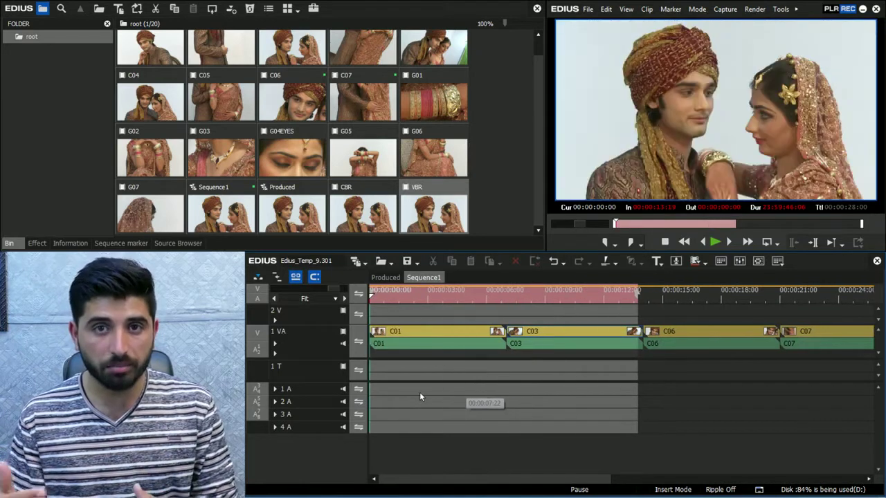
# - Clear the remaining In and Out marks and set an Out point at the end of clip C01
pyautogui.hotkey('alt', 'x')
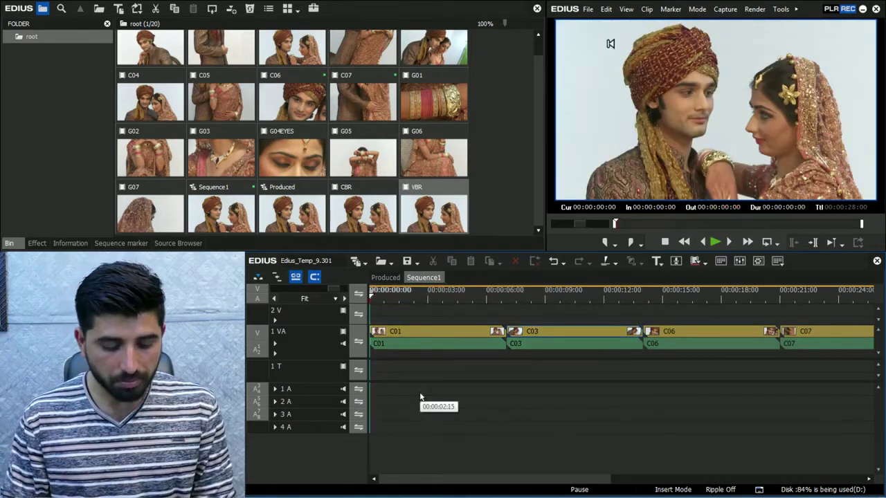
pyautogui.press('pagedown')
pyautogui.press('o')
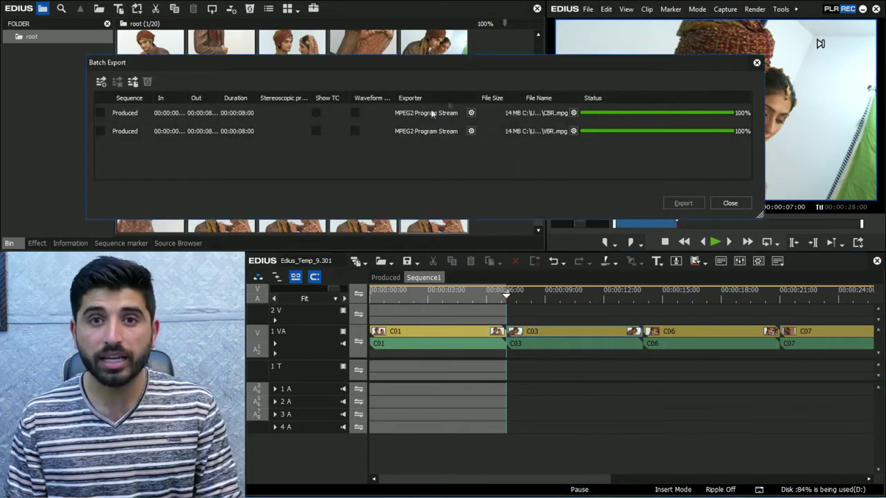
# - Delete both finished MPEG2 Program Stream jobs from the Batch Export list
pyautogui.click(339, 118)
pyautogui.press('Delete')
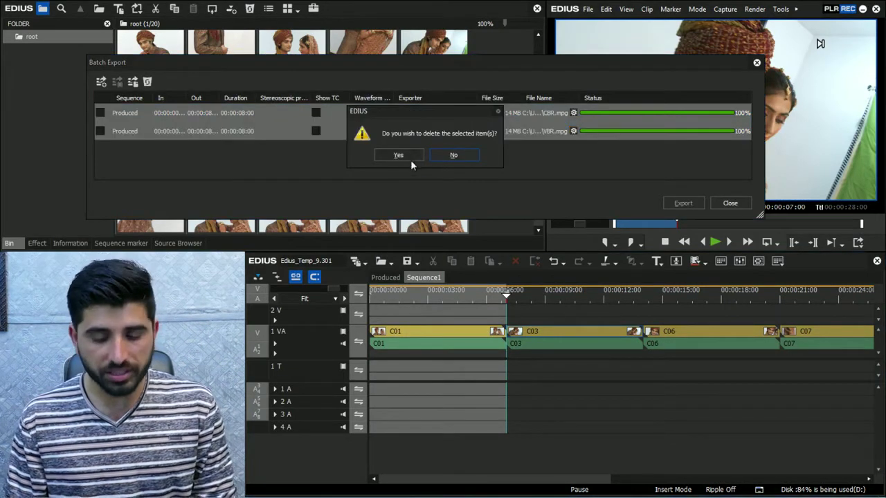
pyautogui.click(399, 155)
# - Start a new batch job and restrict its export to the range between In and Out
pyautogui.rightClick(454, 122)
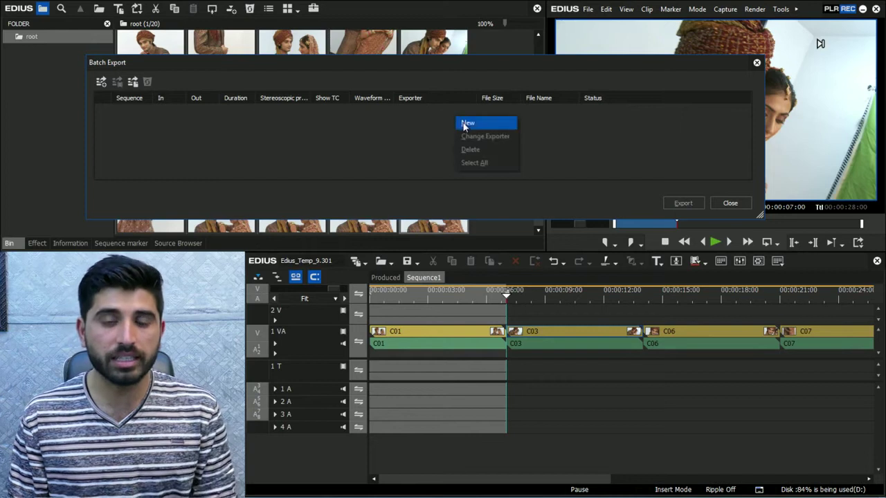
pyautogui.click(465, 123)
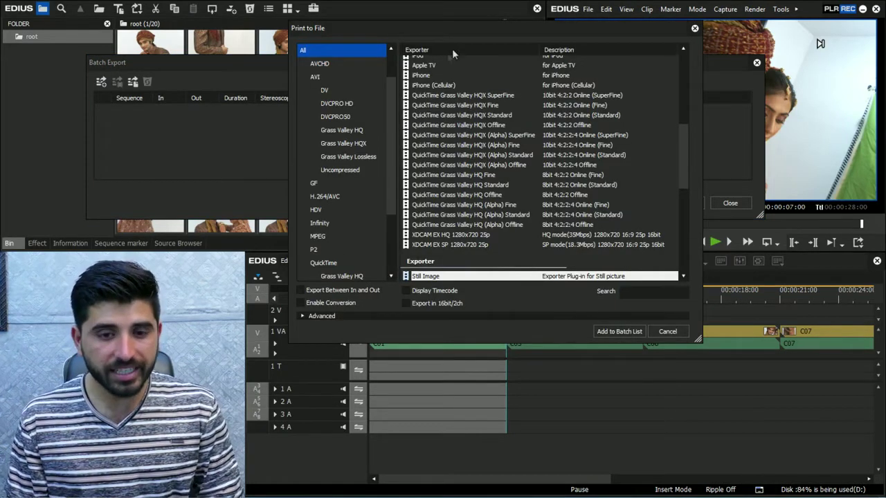
pyautogui.moveTo(521, 29); pyautogui.dragTo(298, 64)
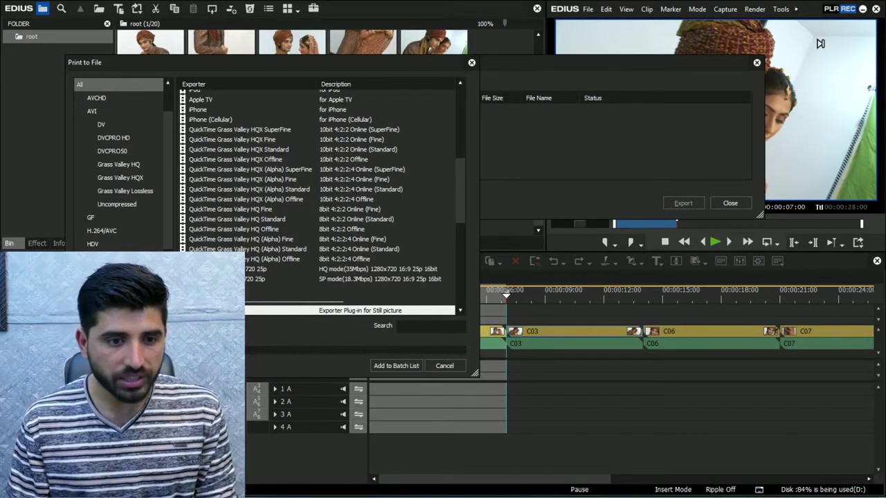
pyautogui.moveTo(341, 68); pyautogui.dragTo(641, 48)
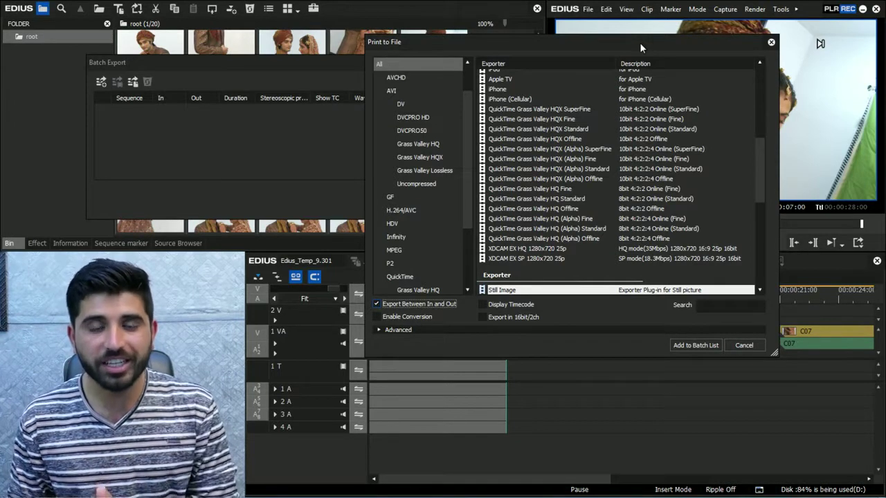
# - Enable conversion in the advanced export settings and set the video format to HD 1920 x 1080 25p
pyautogui.click(378, 330)
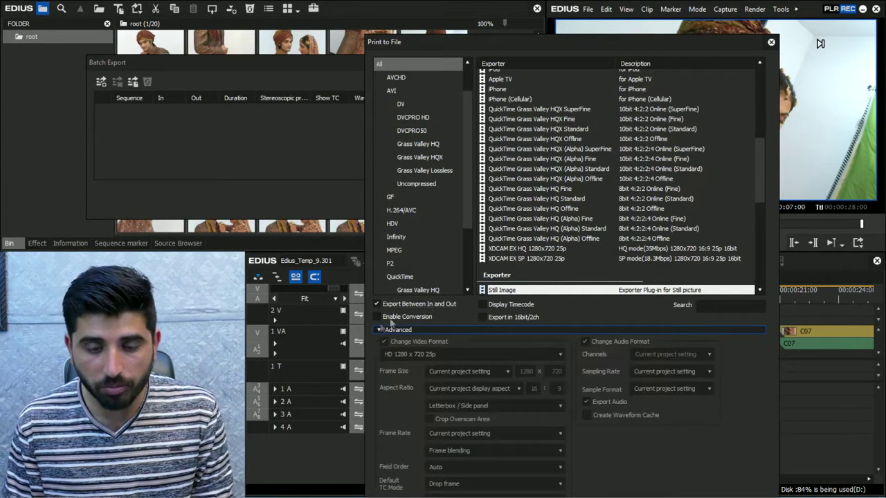
pyautogui.moveTo(665, 42); pyautogui.dragTo(669, 19)
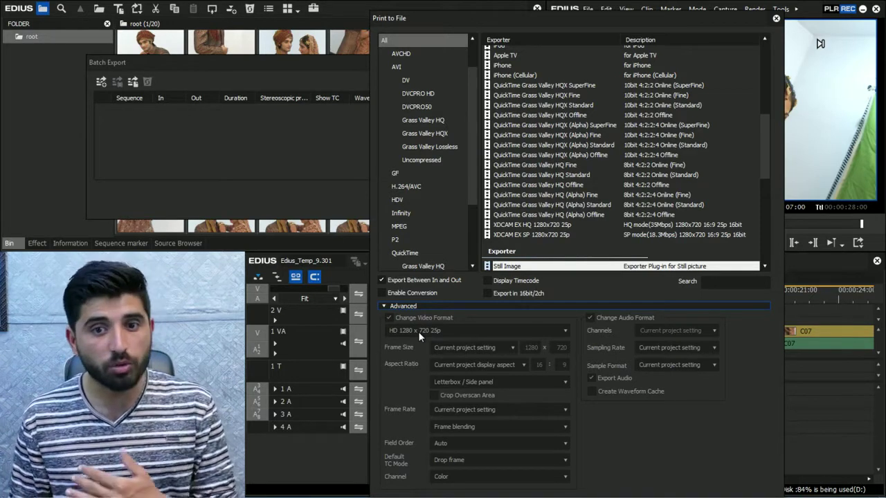
pyautogui.click(381, 292)
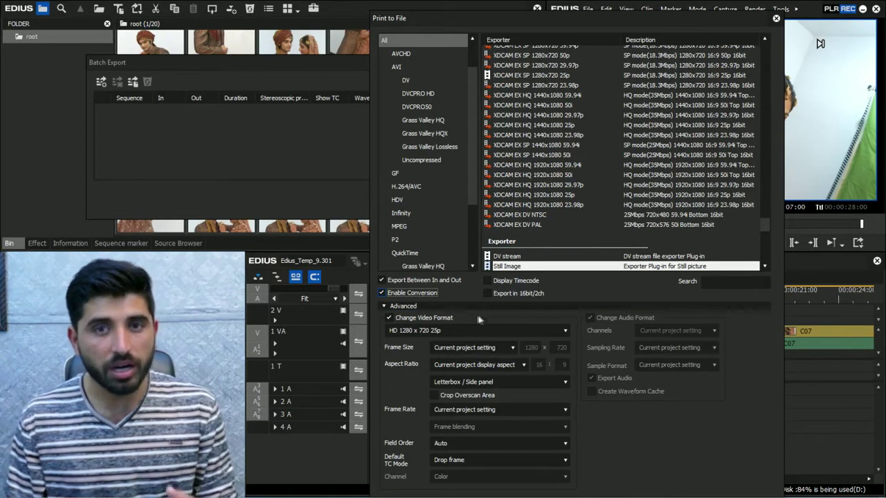
pyautogui.click(436, 331)
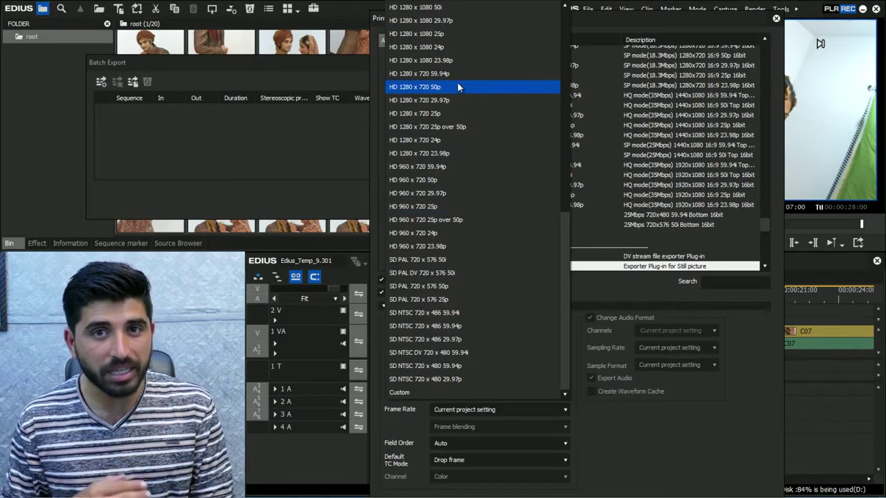
pyautogui.scroll(10, 460, 93)
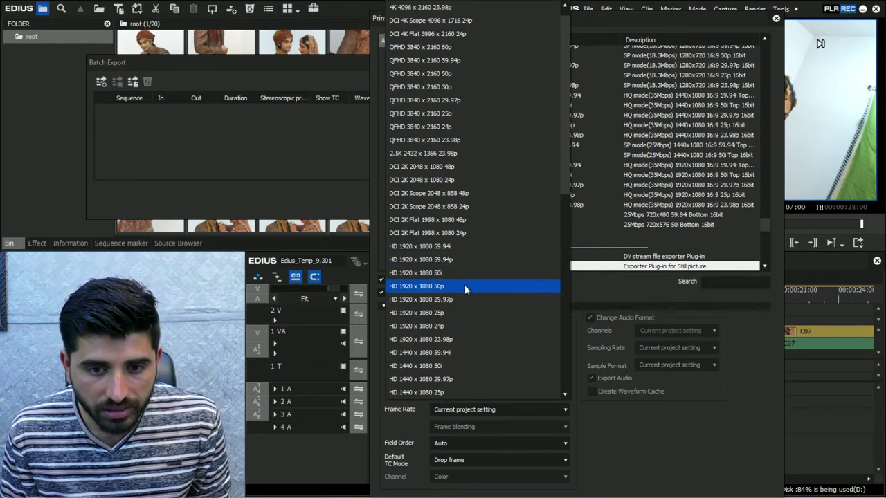
pyautogui.click(465, 312)
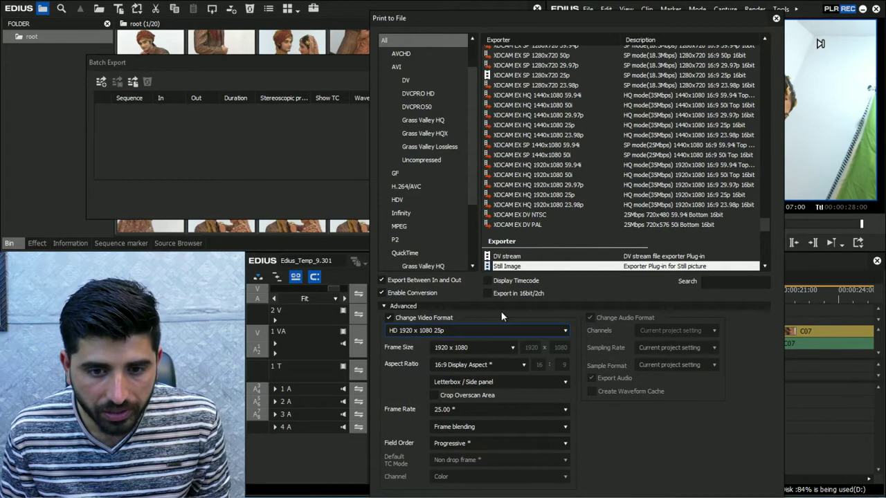
# - Try conversion frame rates of 50.00 and 60.00, and set the frame rate back to 25.00
pyautogui.click(565, 409)
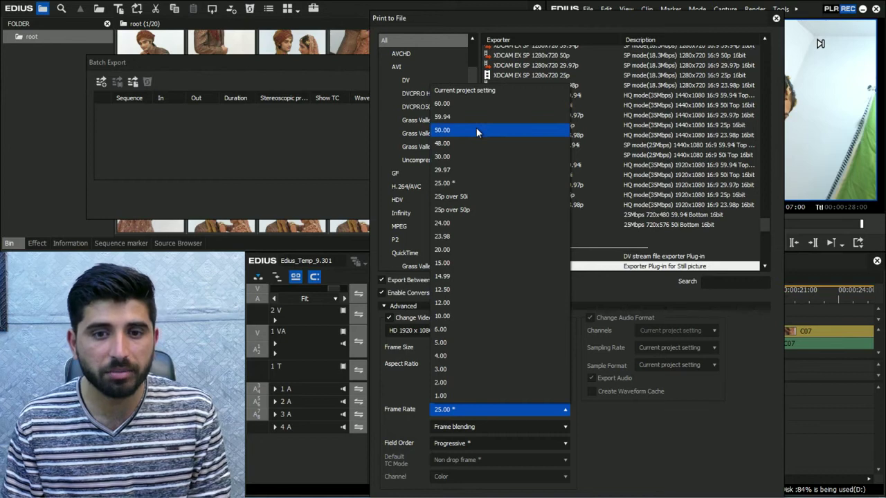
pyautogui.click(476, 132)
pyautogui.click(566, 411)
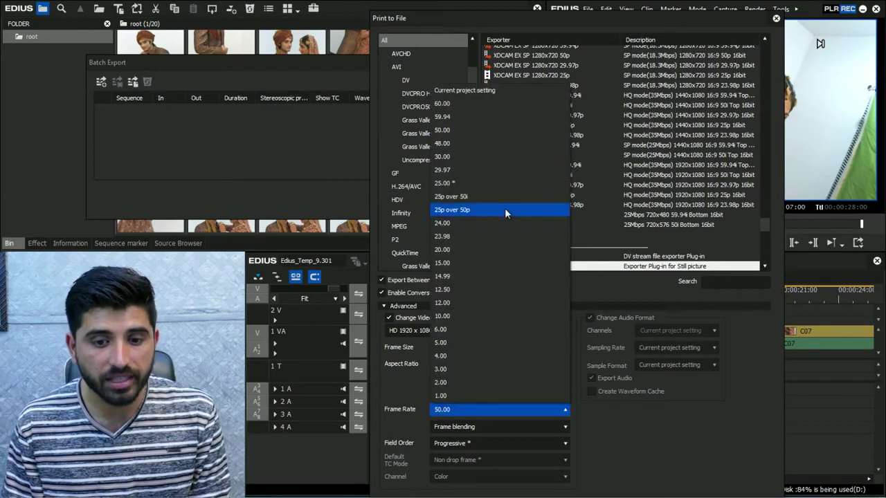
pyautogui.click(470, 104)
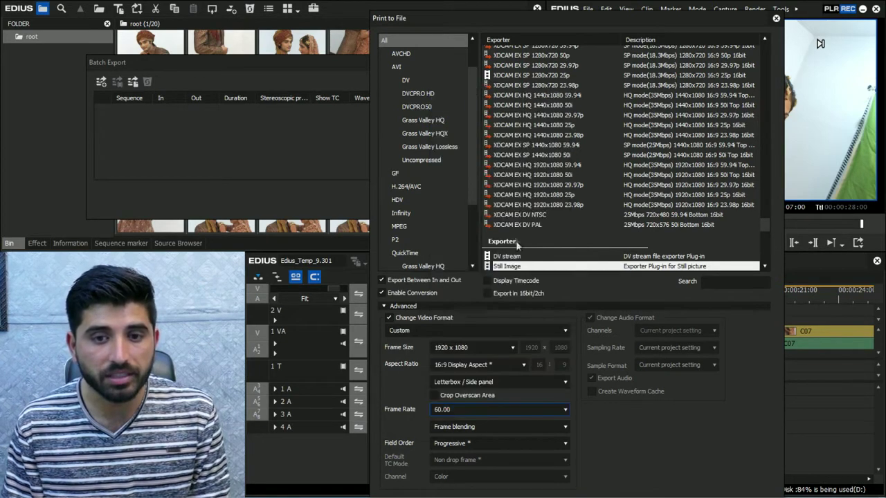
pyautogui.click(535, 413)
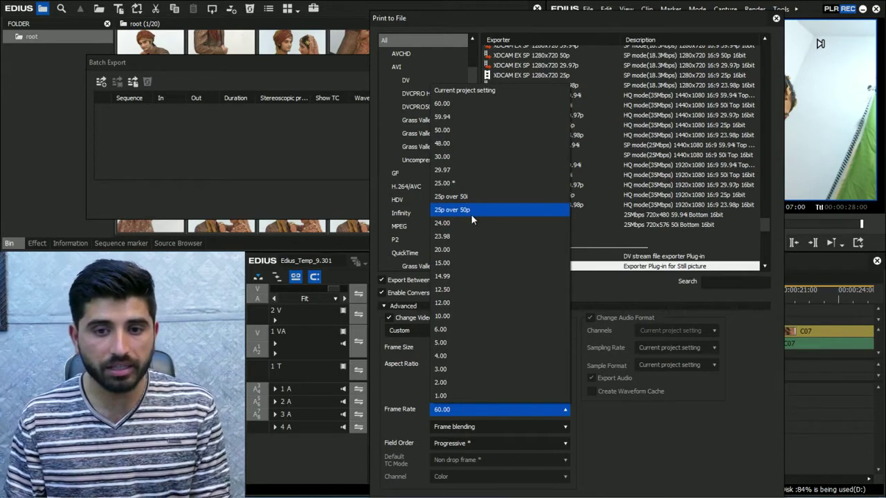
pyautogui.click(483, 184)
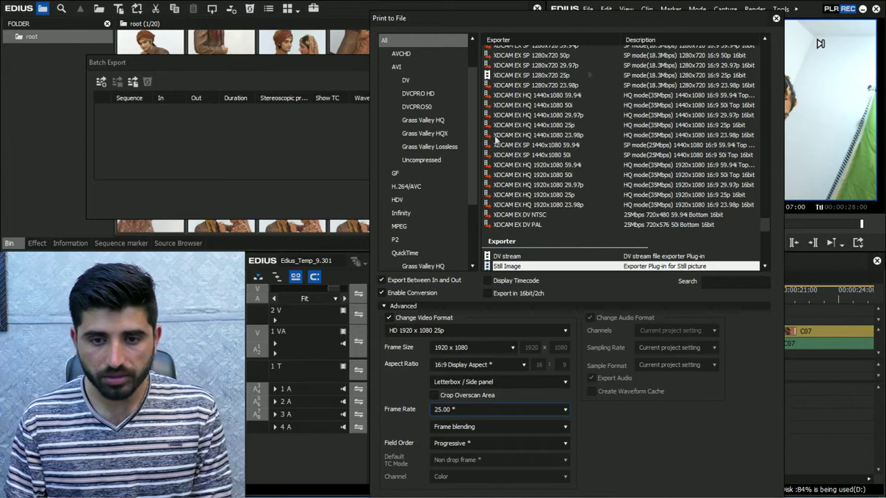
pyautogui.click(382, 307)
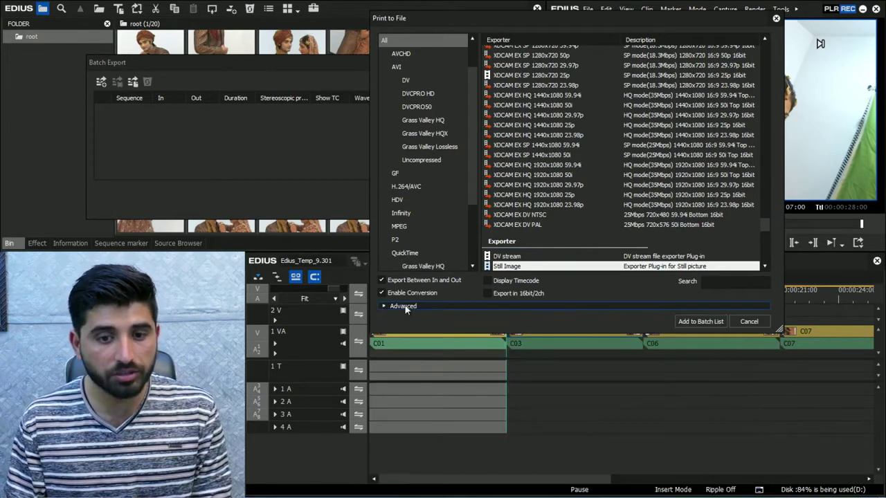
pyautogui.click(714, 322)
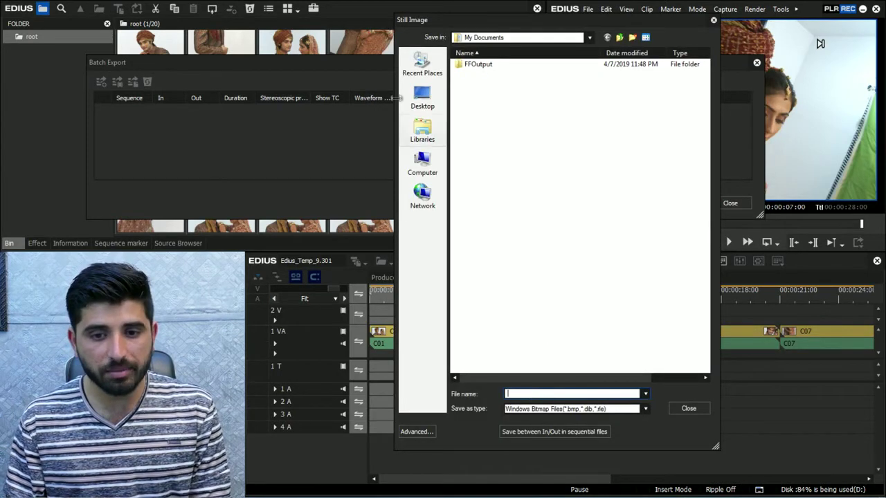
pyautogui.click(422, 97)
pyautogui.doubleClick(613, 150)
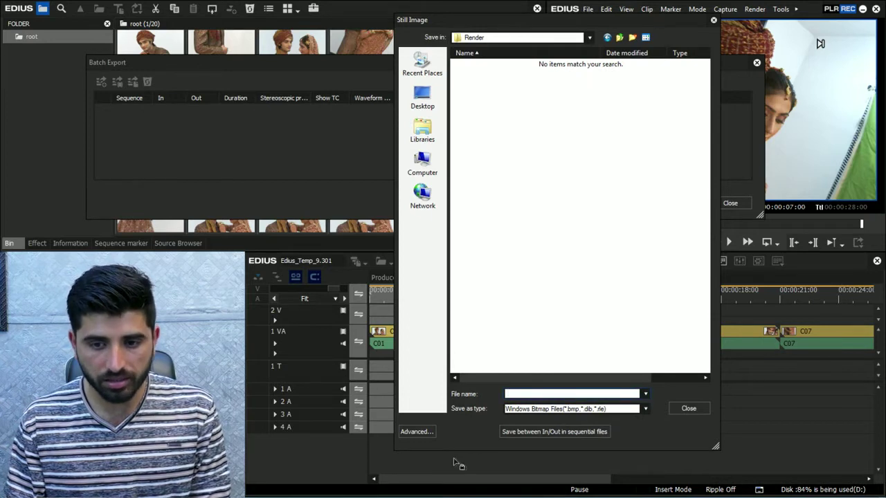
pyautogui.moveTo(715, 446); pyautogui.dragTo(744, 493)
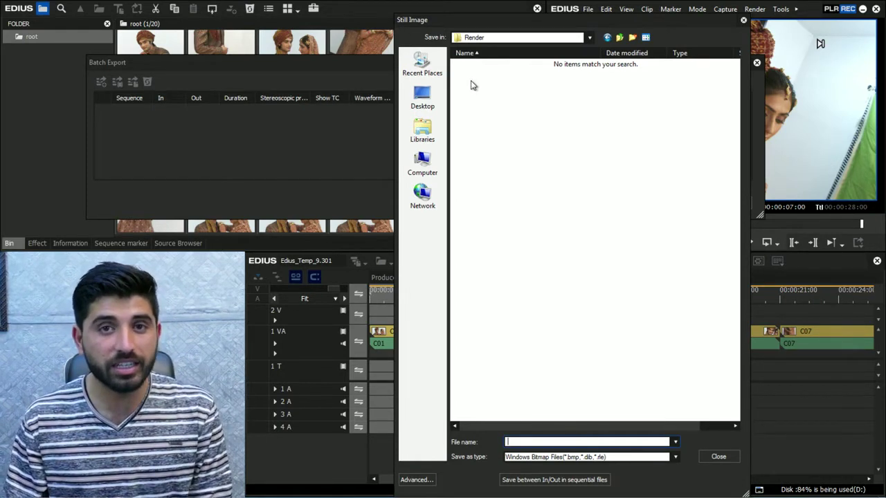
pyautogui.click(743, 21)
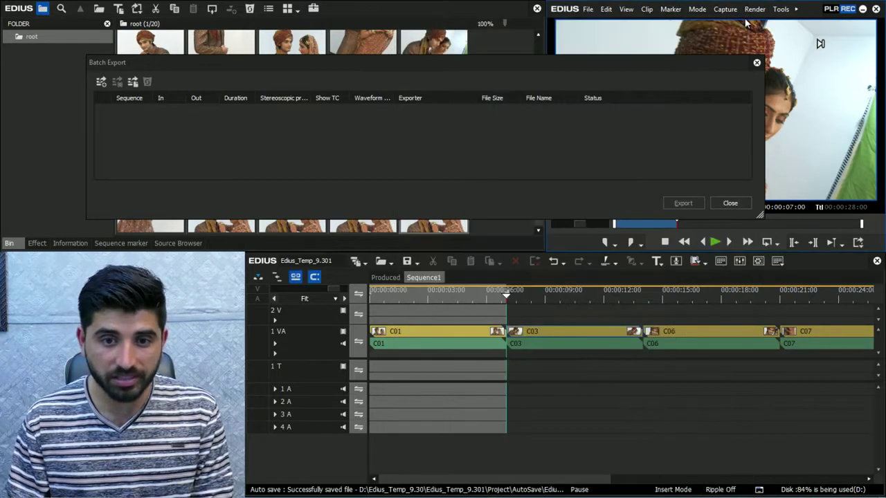
# - Start a new batch job with the MPEG2 Program Stream exporter, restricted to the range between In and Out
pyautogui.rightClick(507, 124)
pyautogui.click(553, 132)
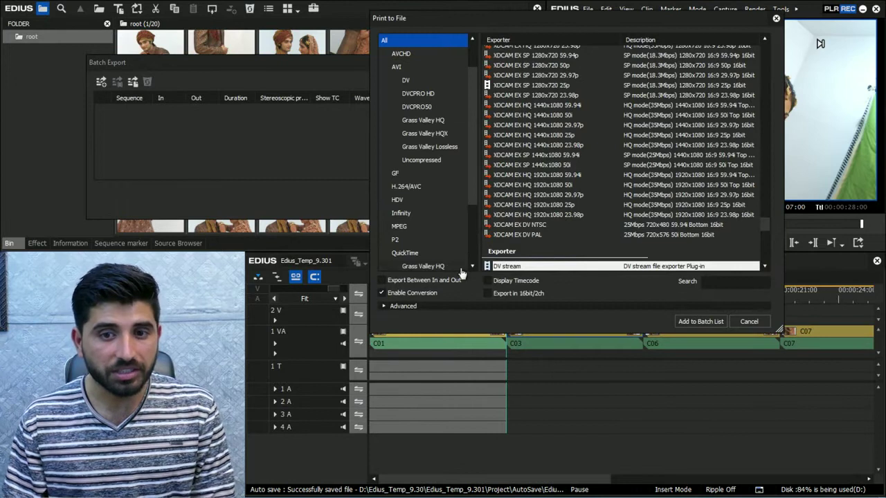
pyautogui.click(399, 229)
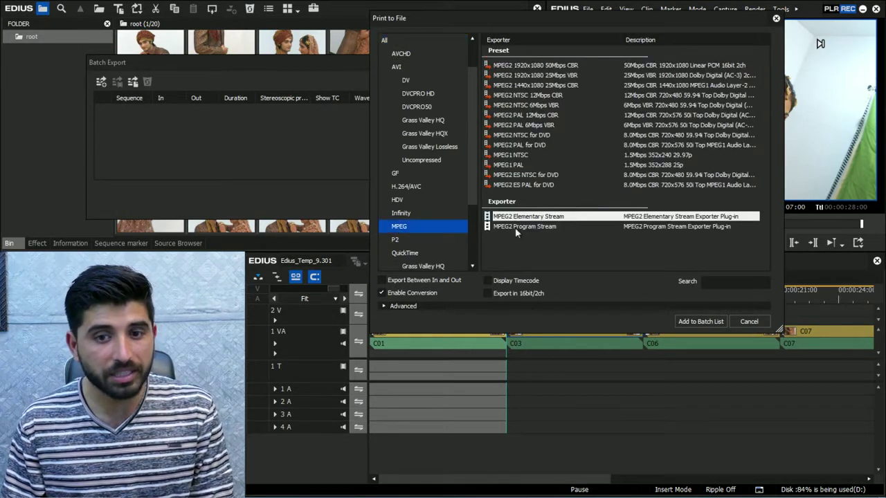
pyautogui.click(527, 227)
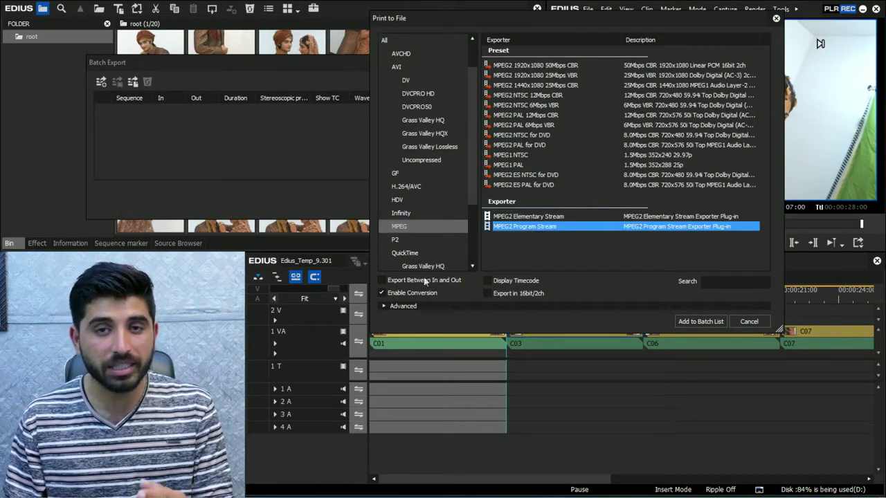
pyautogui.click(398, 285)
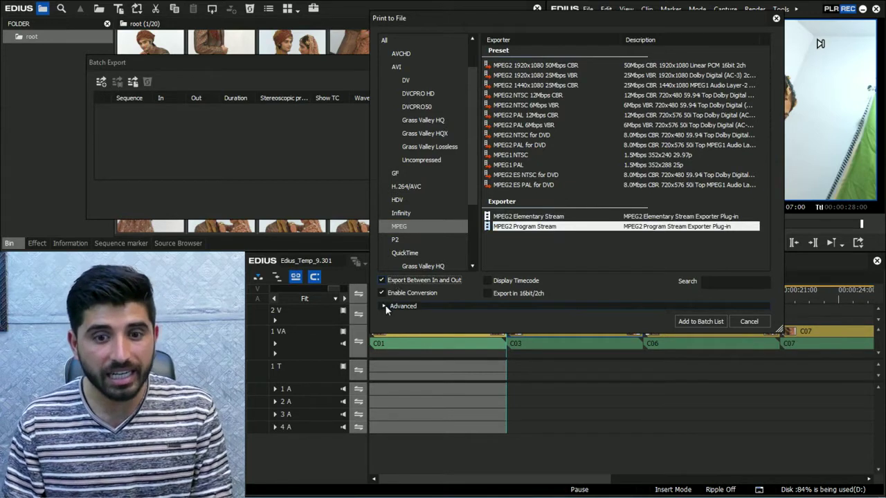
# - Set the conversion video format to HD 1920 x 1080 25p in the advanced settings and add the export to the batch list
pyautogui.click(385, 305)
pyautogui.click(476, 329)
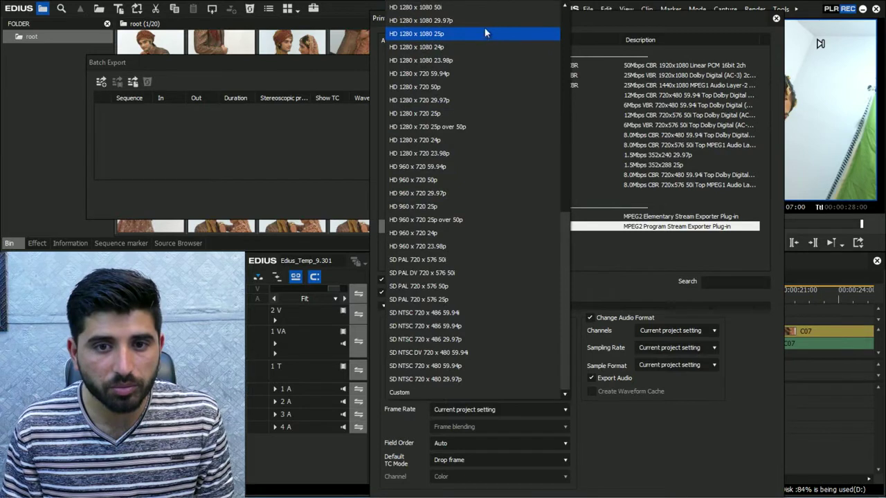
pyautogui.scroll(3, 485, 24)
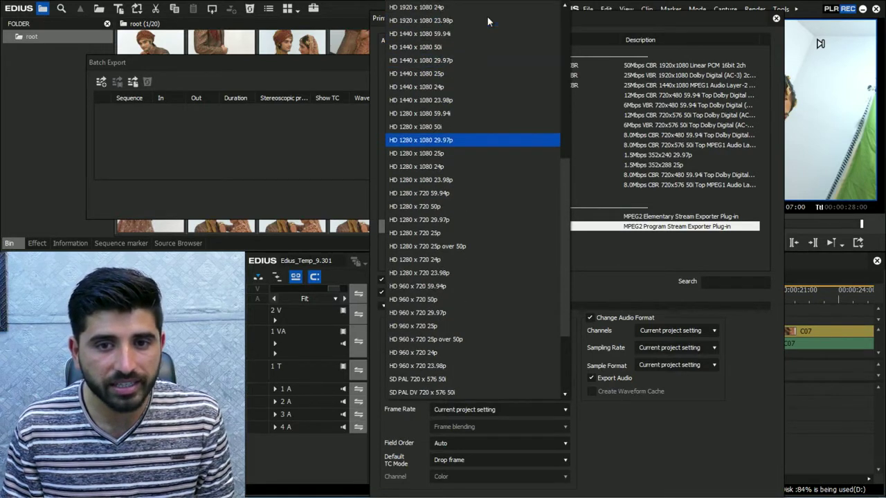
pyautogui.scroll(2, 487, 20)
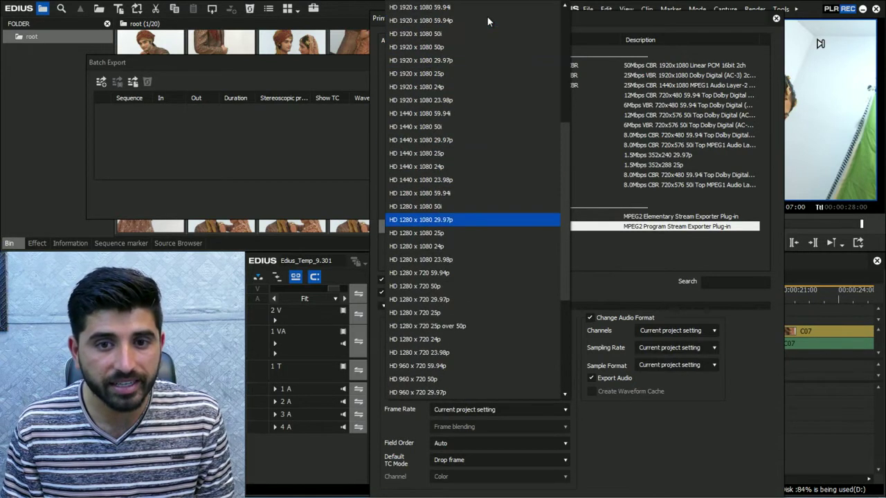
pyautogui.click(472, 74)
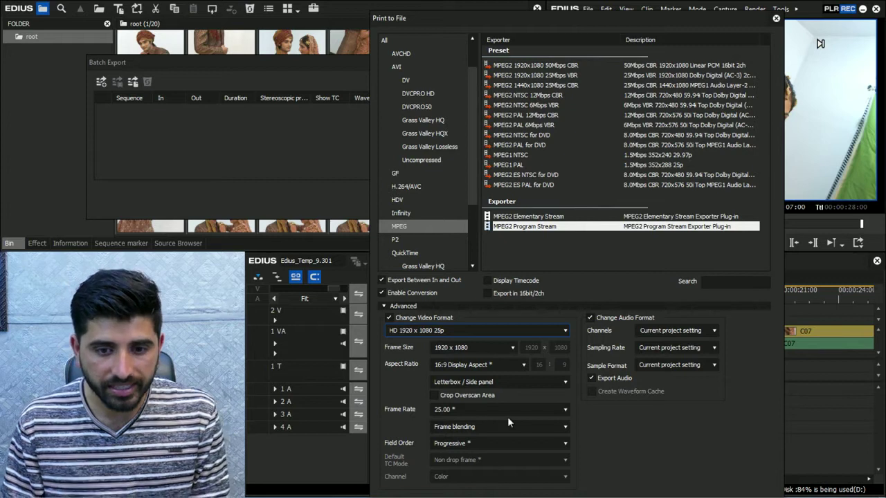
pyautogui.moveTo(620, 18); pyautogui.dragTo(616, 7)
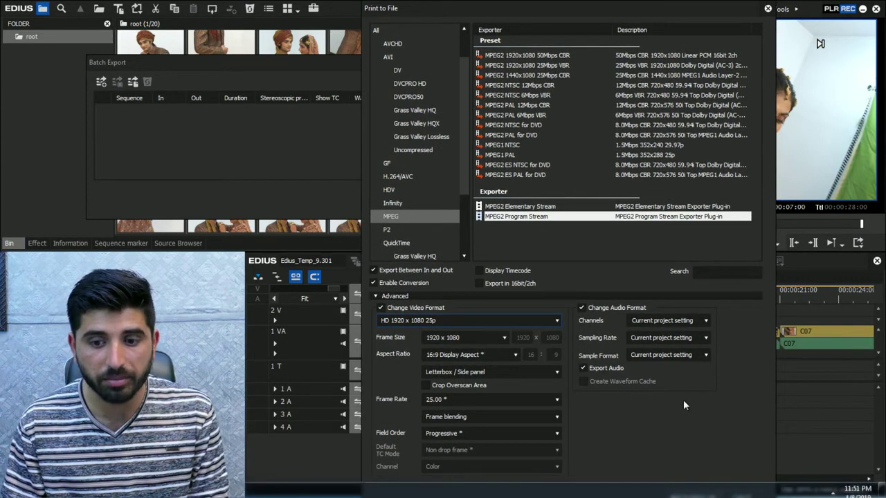
pyautogui.moveTo(688, 7)
pyautogui.mouseDown()
pyautogui.moveTo(688, 93)
pyautogui.moveTo(691, 30)
pyautogui.moveTo(676, 9)
pyautogui.mouseUp()
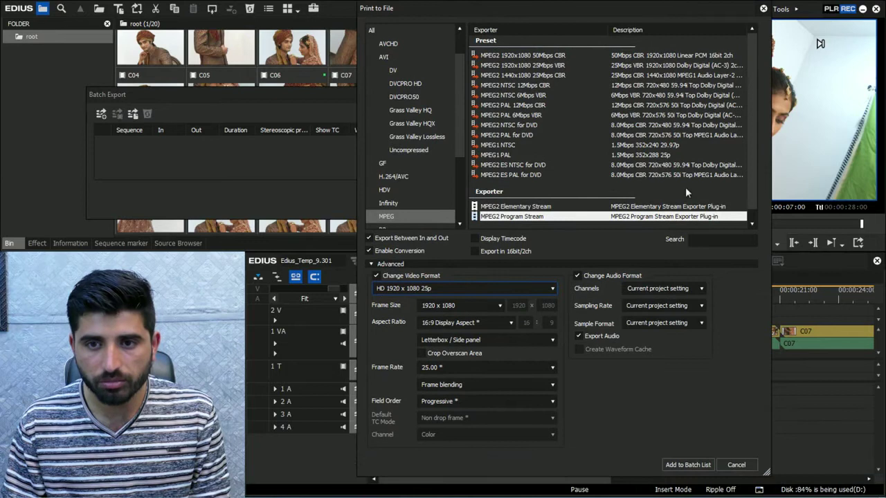
pyautogui.click(688, 467)
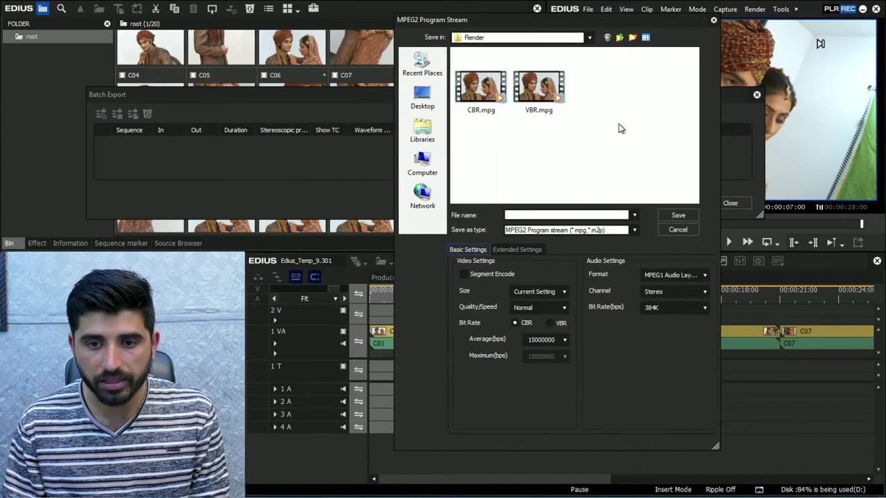
# - Save the batch job as 001 with segment encoding, SuperFine quality and a VBR bit rate with a maximum of 35M
pyautogui.click(551, 215)
pyautogui.write('001')
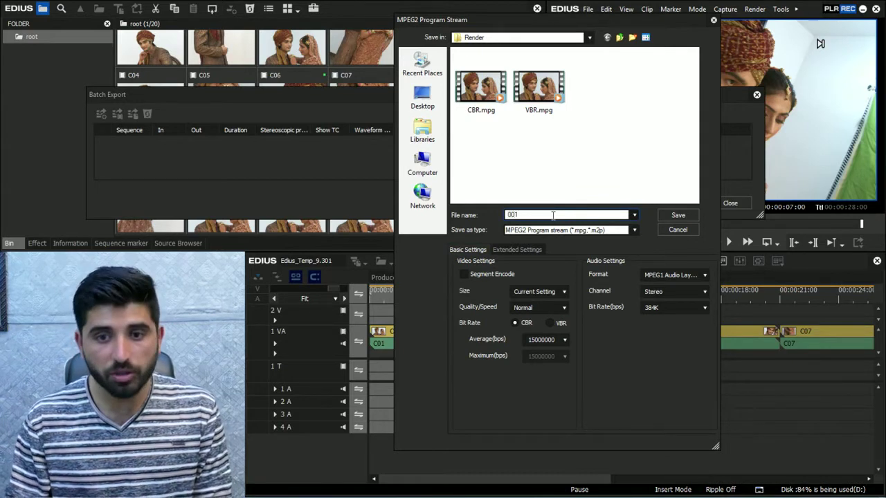
pyautogui.click(490, 275)
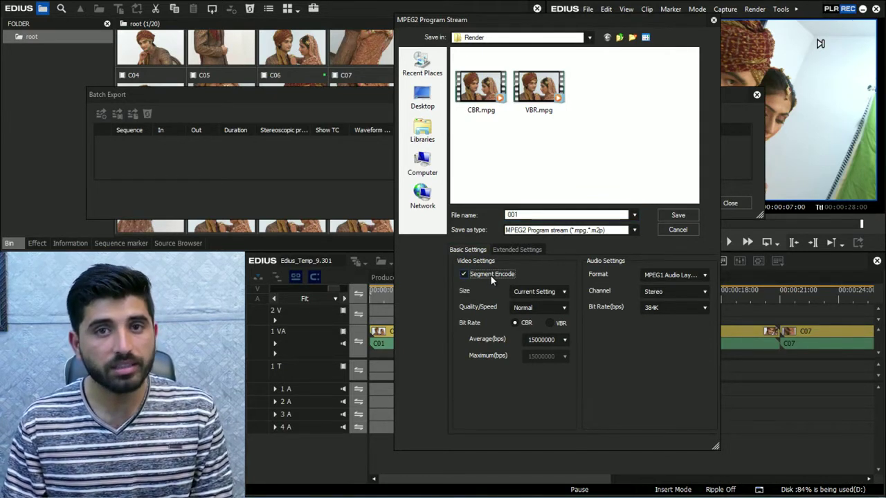
pyautogui.click(549, 307)
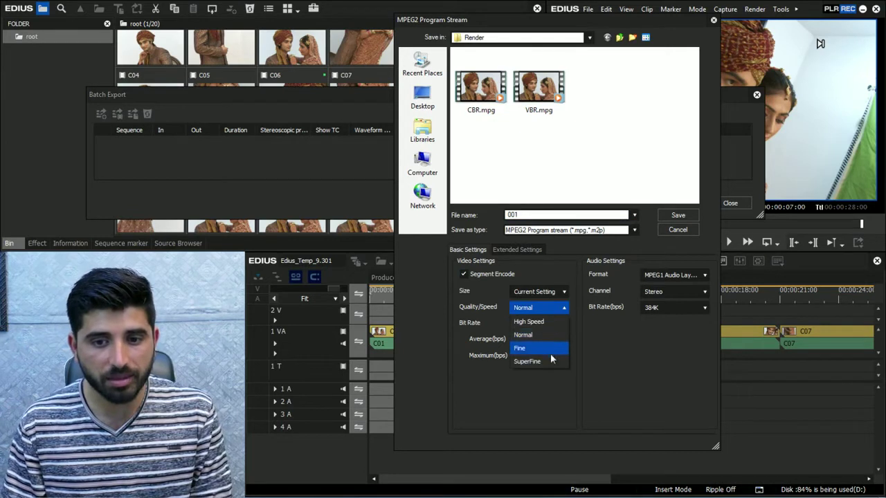
pyautogui.click(551, 360)
pyautogui.click(553, 320)
pyautogui.click(566, 356)
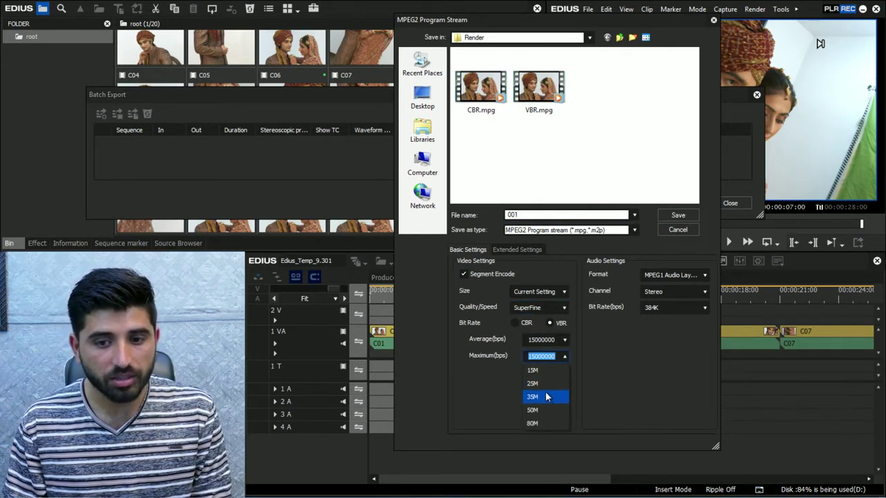
pyautogui.click(553, 396)
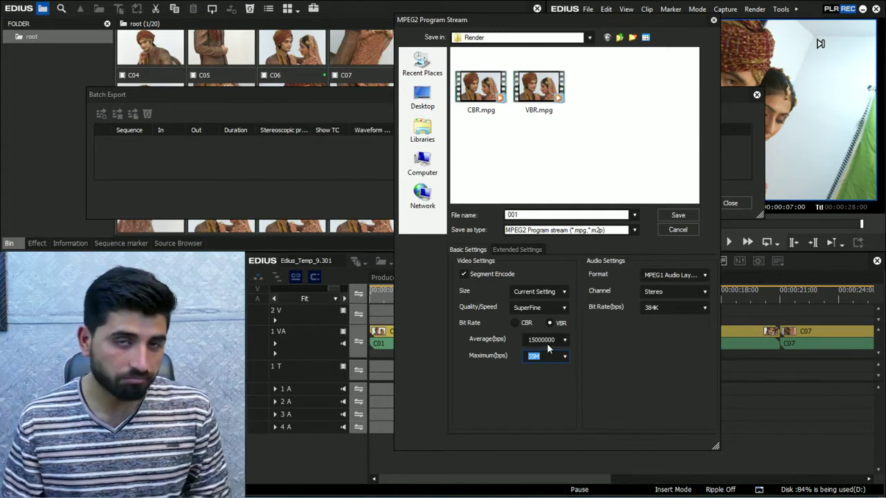
pyautogui.click(677, 215)
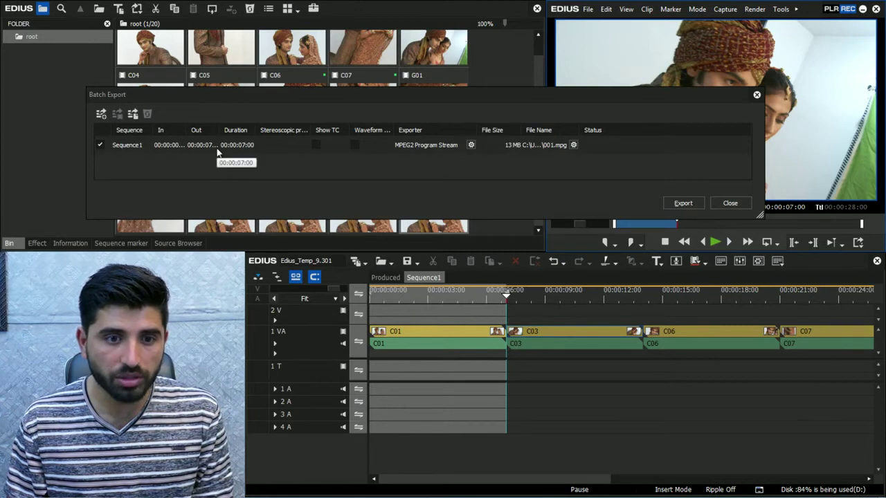
# - Mark clip C03 on the timeline with In at 00:00:07:00 and Out at 00:00:14:00
pyautogui.click(487, 297)
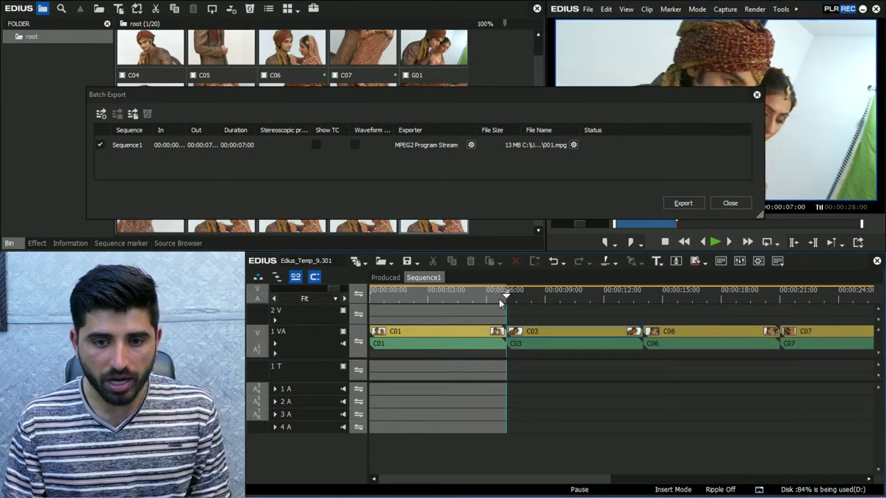
pyautogui.click(598, 297)
pyautogui.click(642, 297)
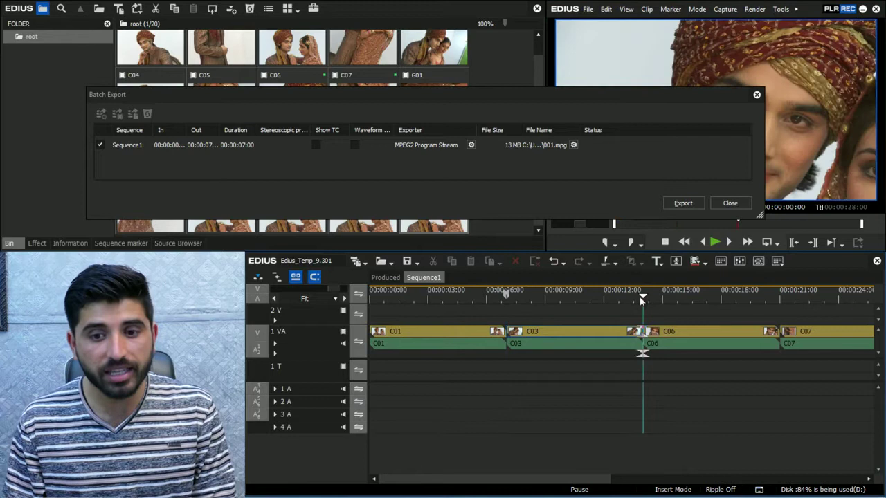
pyautogui.press('o')
# - Add a new batch job with the MPEG2 Program Stream exporter, restricted to the range between In and Out
pyautogui.rightClick(521, 166)
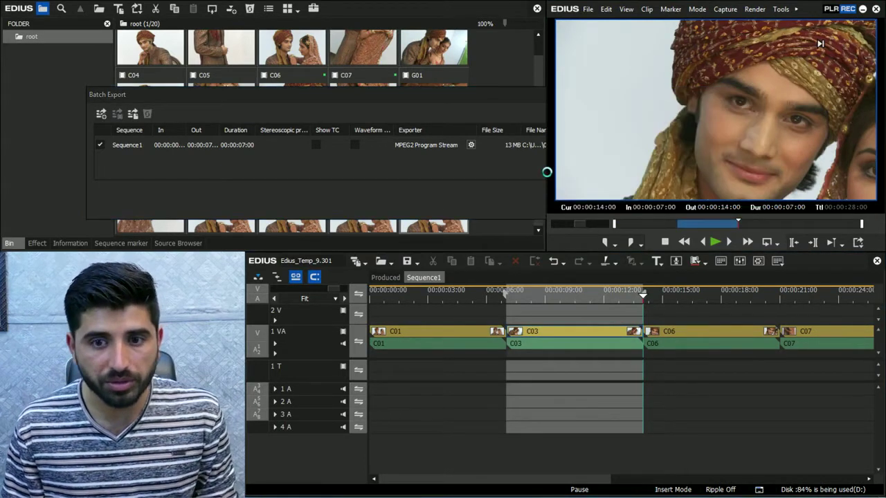
pyautogui.click(548, 174)
pyautogui.click(390, 238)
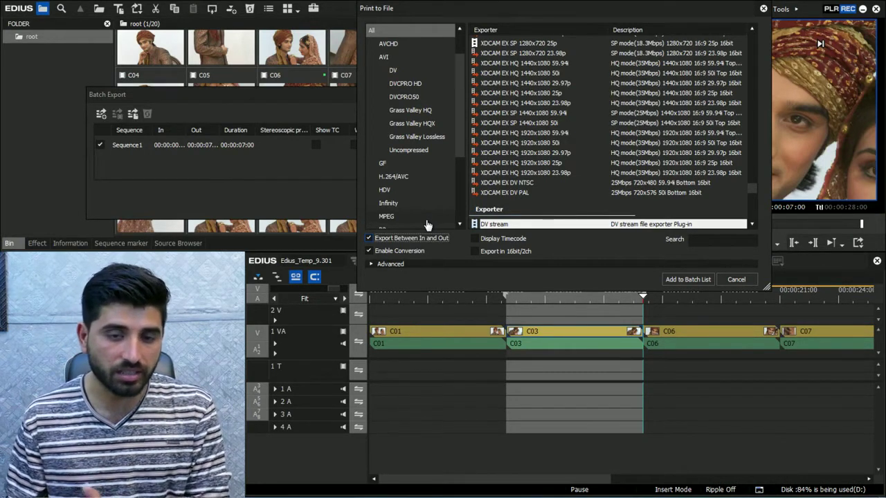
pyautogui.click(390, 219)
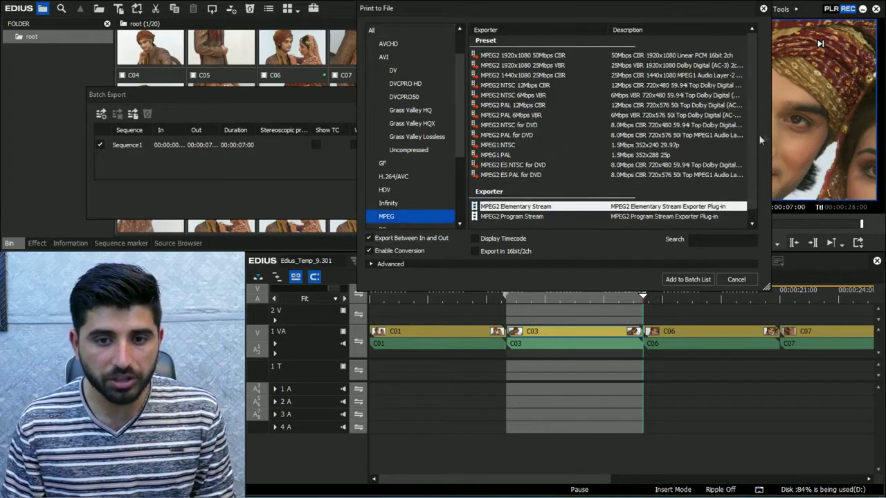
pyautogui.scroll(-1, 554, 201)
pyautogui.click(518, 206)
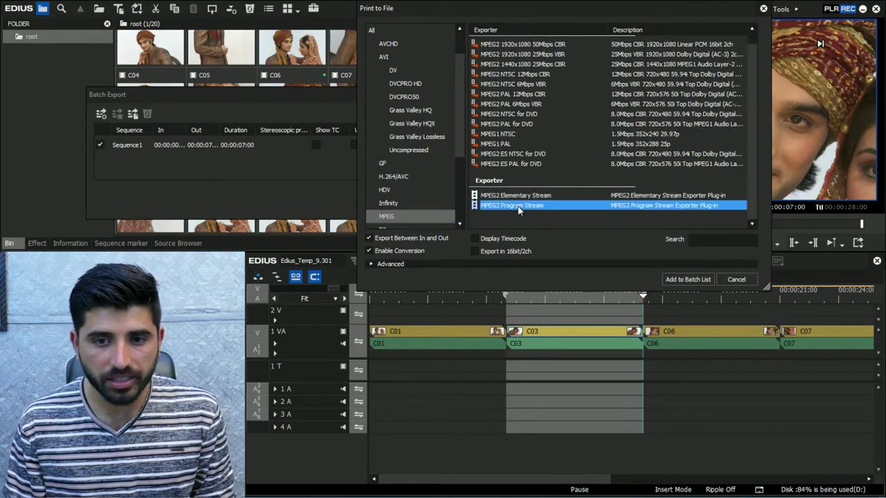
pyautogui.click(689, 279)
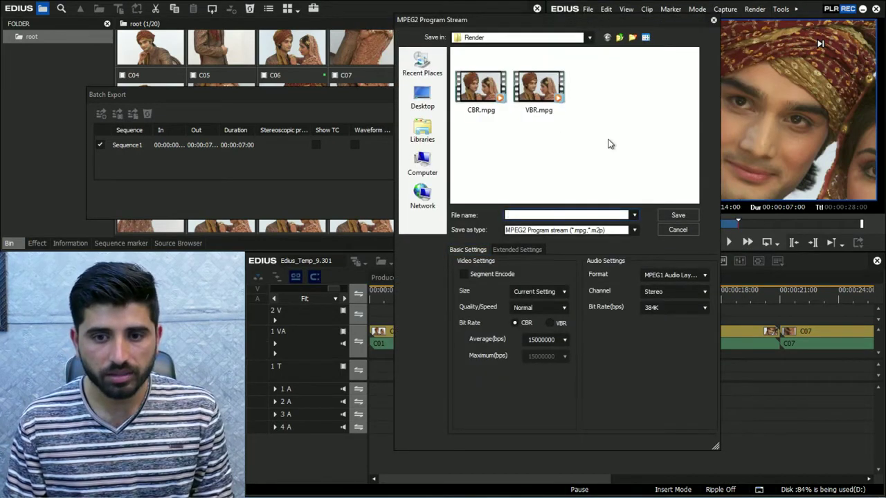
# - Save the second batch job as 002 with segment encoding, SuperFine quality and a VBR bit rate
pyautogui.write('002')
pyautogui.click(475, 275)
pyautogui.click(563, 308)
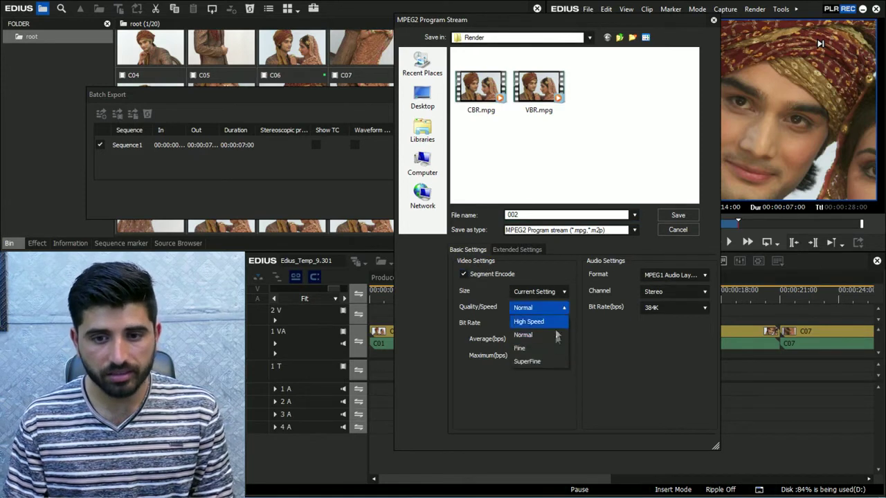
pyautogui.click(547, 361)
pyautogui.click(551, 321)
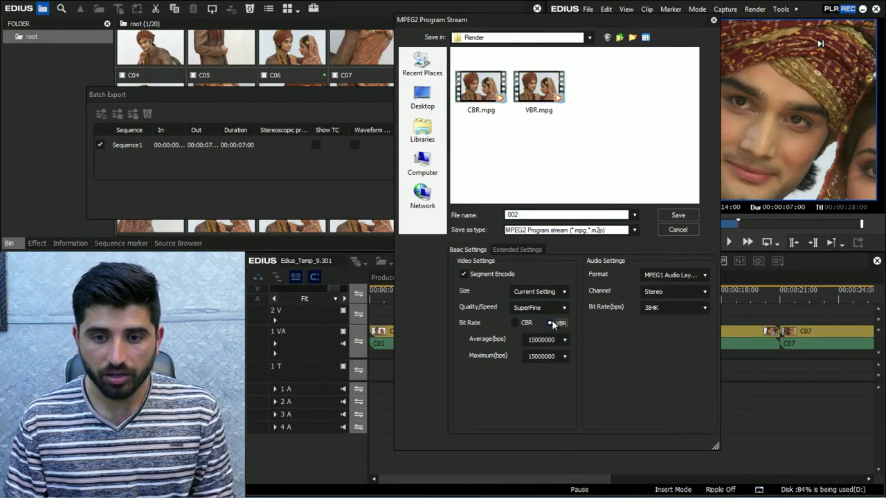
pyautogui.click(681, 216)
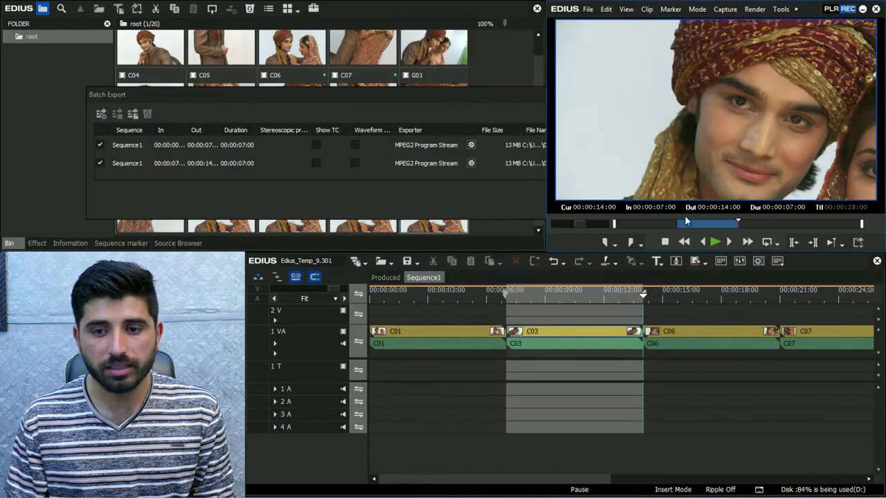